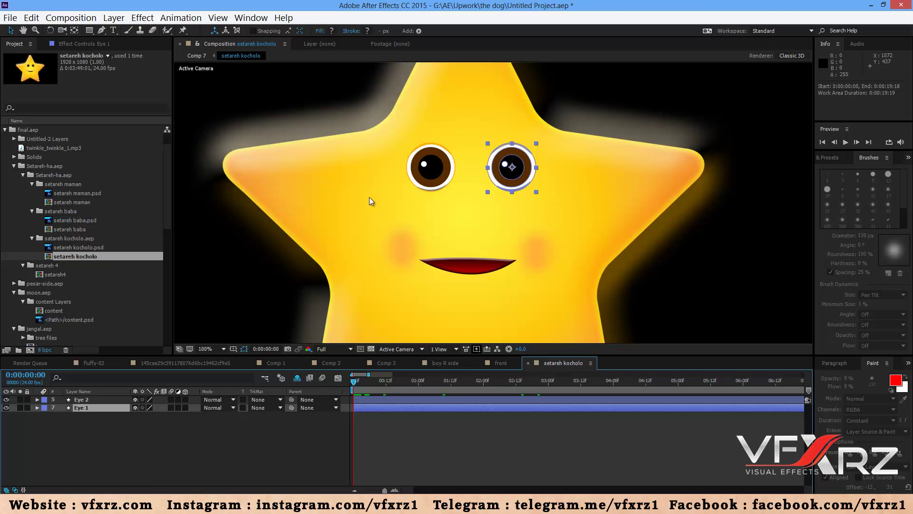
Step: Move both eyes slightly higher and closer together on the star's face, placing Eye 1 at about 1039, 421
click(443, 171)
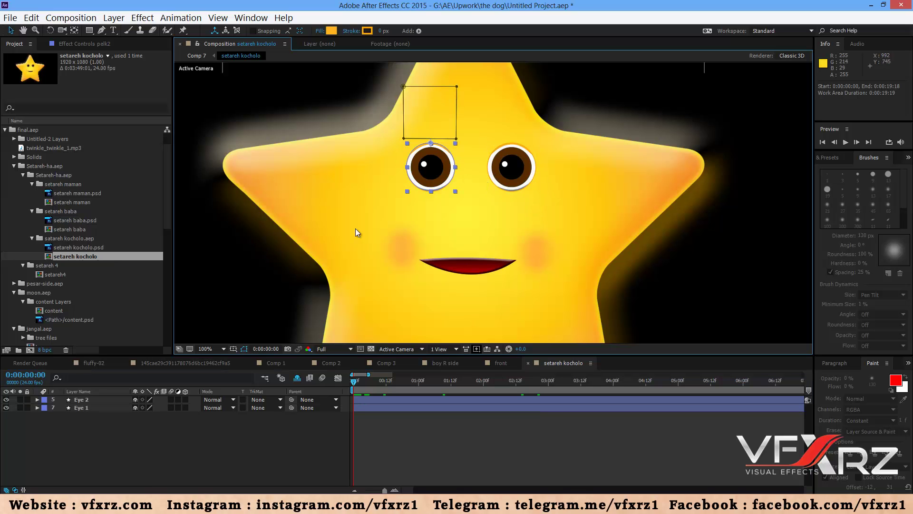
click(523, 171)
click(442, 168)
drag(442, 173, 351, 208)
click(489, 167)
mouse_move(489, 168)
mouse_down()
mouse_move(495, 160)
mouse_move(652, 216)
mouse_move(519, 159)
mouse_move(322, 192)
mouse_move(416, 170)
mouse_move(418, 156)
mouse_move(495, 162)
mouse_up()
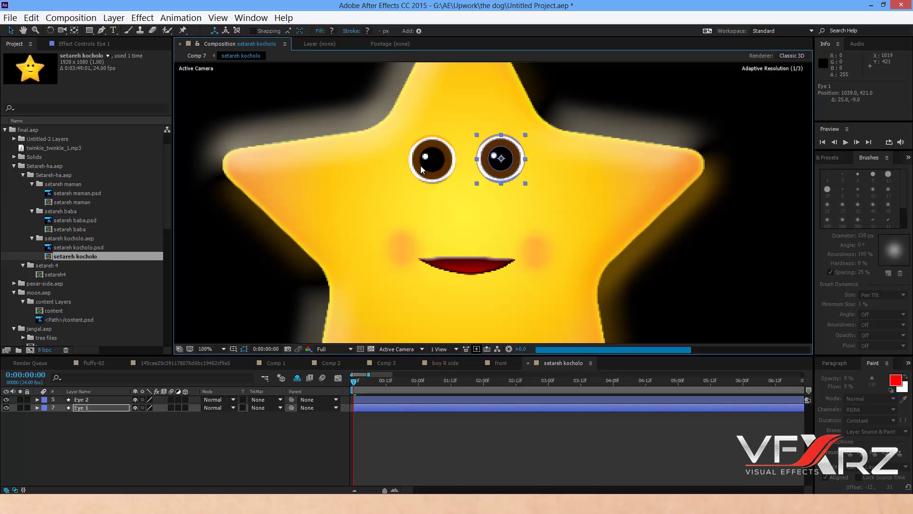
Step: Nudge the pelk2 shape over the Eye 2 area down 5 pixels to position 890, 393
click(420, 169)
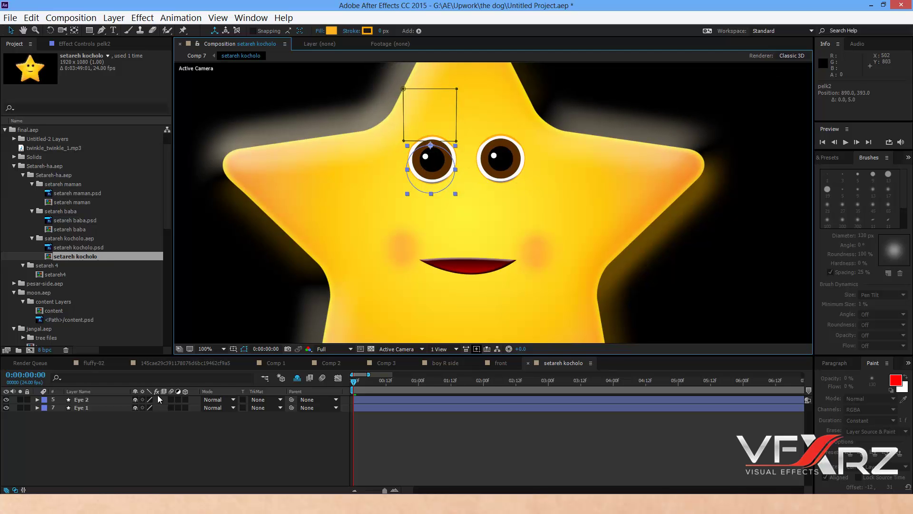
key(Down)
key(Down)
key(Down)
key(Down)
key(Down)
Step: Move the anchor points of Eye 2 and Eye 1 to the centre of each pupil with the Pan Behind tool
click(102, 399)
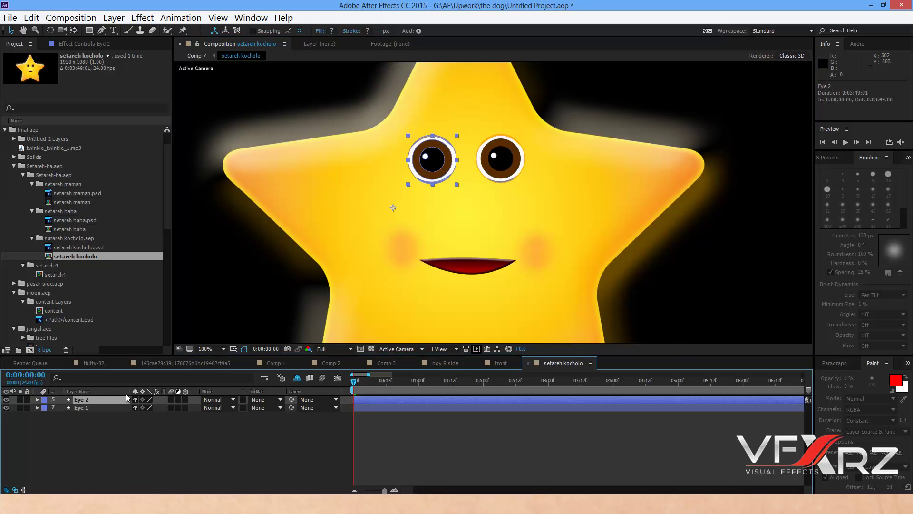
click(74, 33)
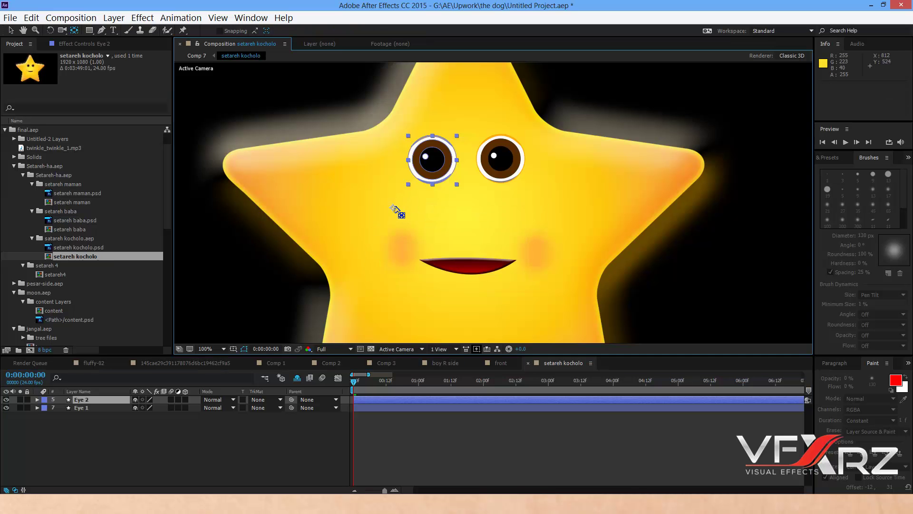
drag(395, 209, 433, 163)
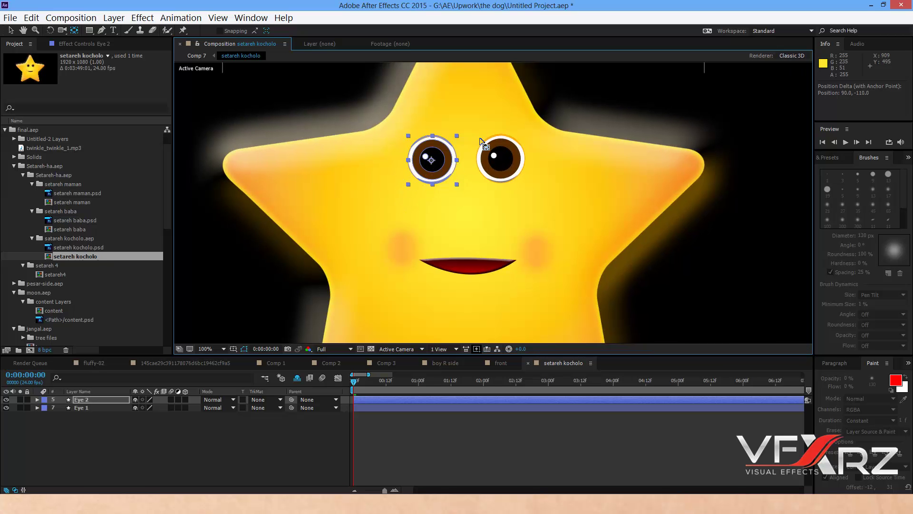
click(101, 408)
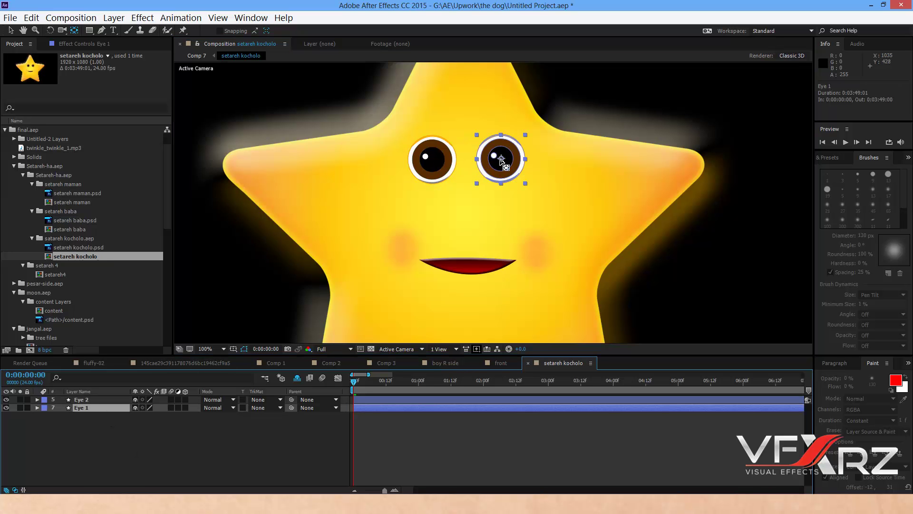
drag(501, 159, 503, 159)
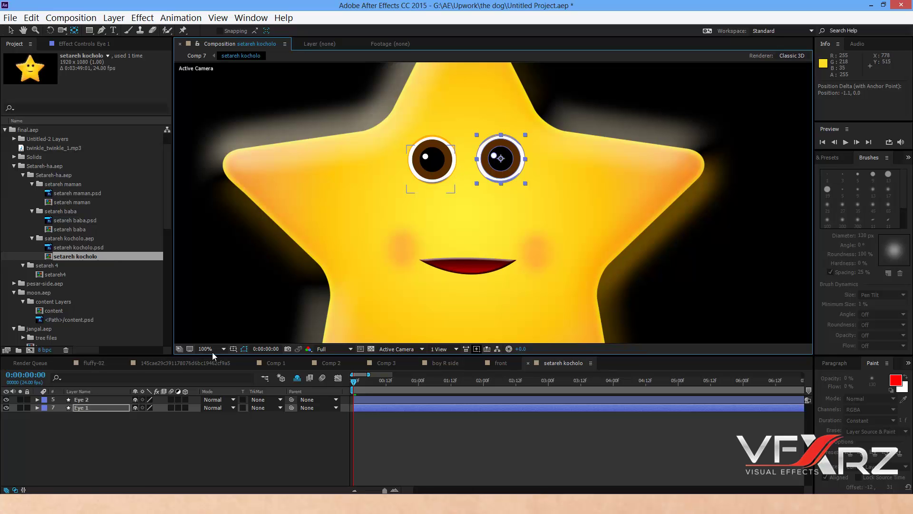
Step: Unlink Eye 1's scale proportions and start its Scale animation with a keyframe at 0:00:00:00
click(93, 406)
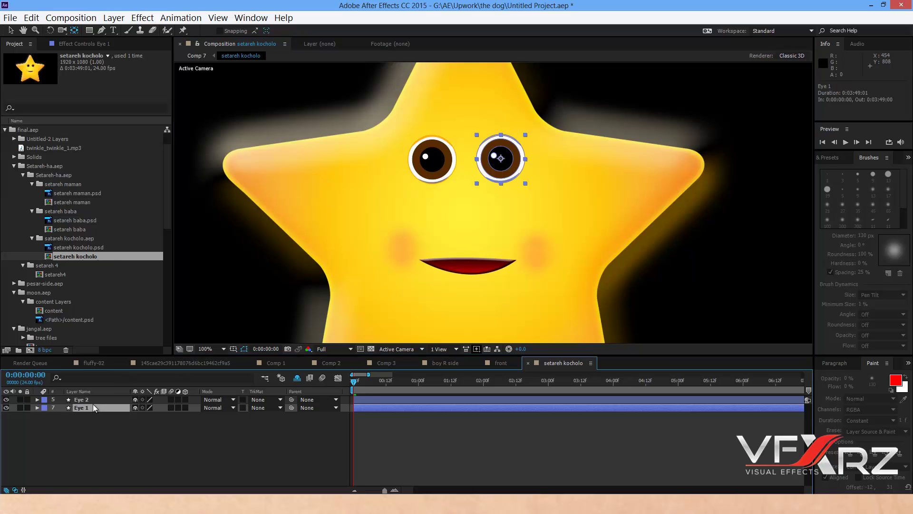
click(37, 408)
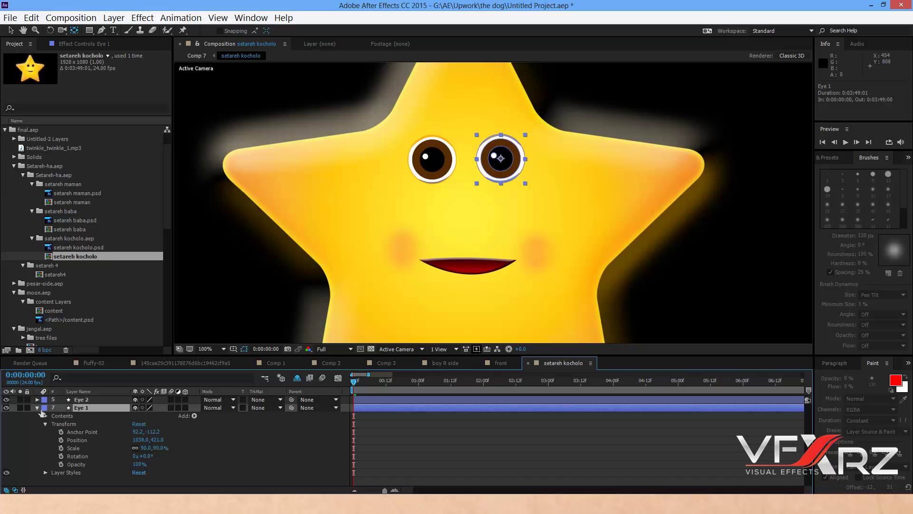
click(87, 439)
click(74, 448)
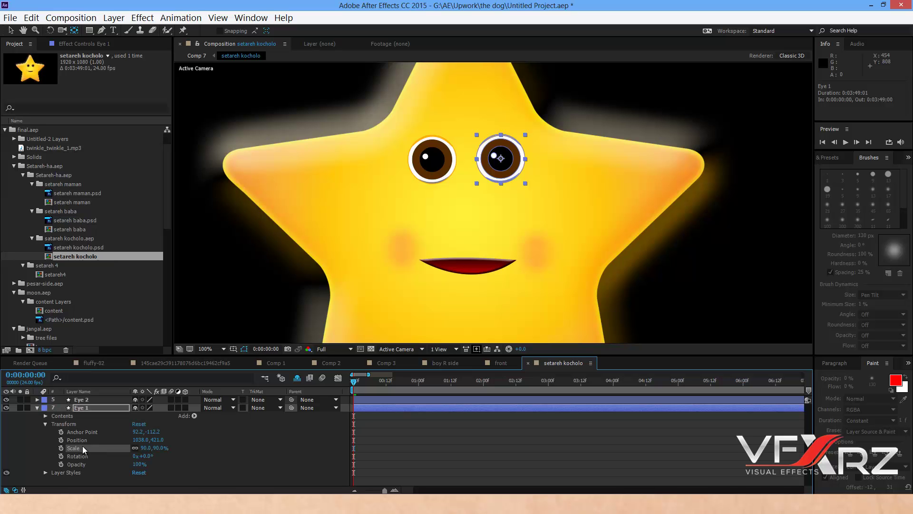
click(136, 448)
click(61, 448)
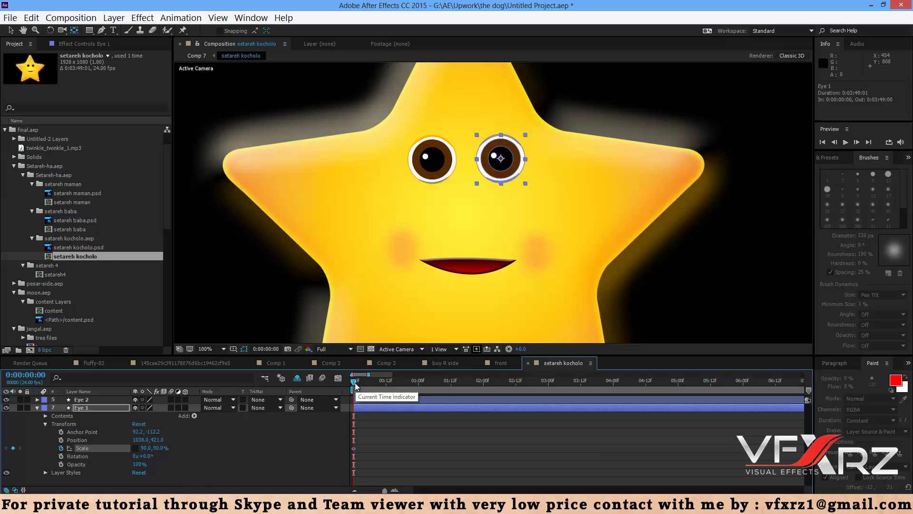
Step: Key Eye 1's vertical scale at 0% at 0:00:00:10 and hold it with another keyframe at 0:00:00:15
drag(354, 382, 381, 383)
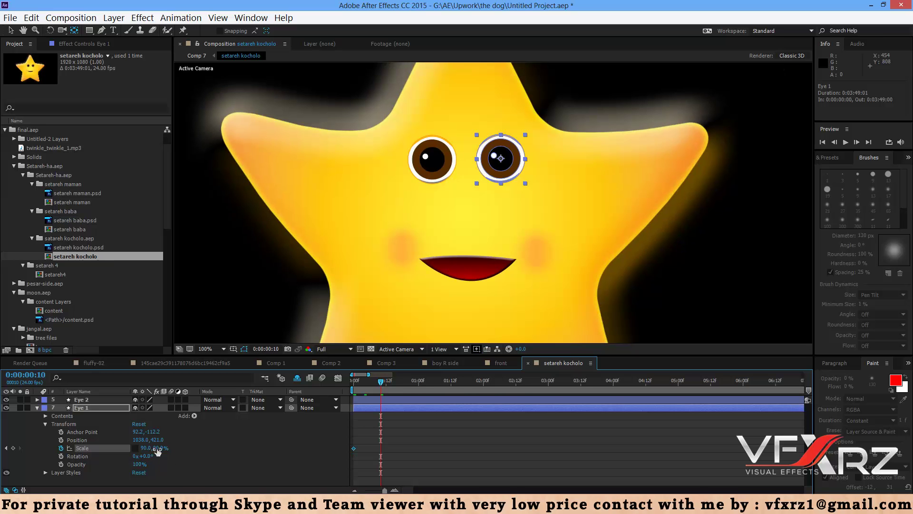
drag(154, 448, 107, 441)
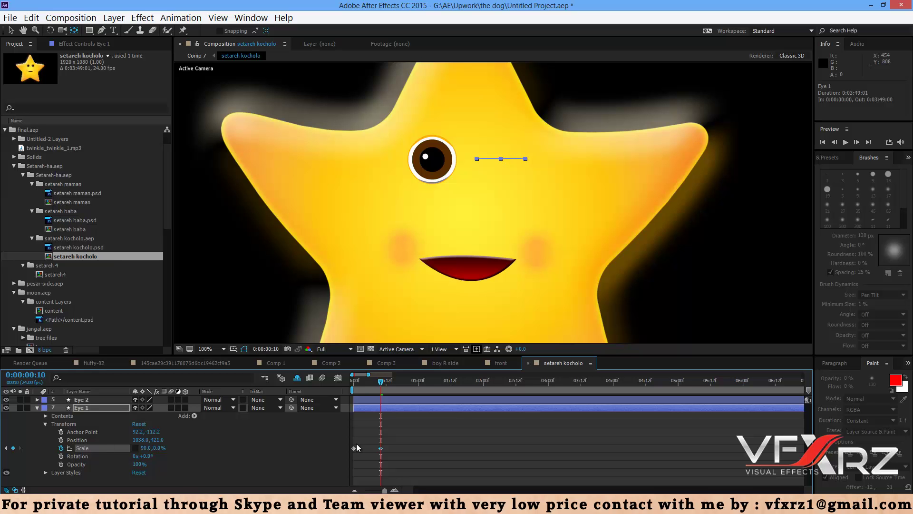
drag(381, 384, 394, 383)
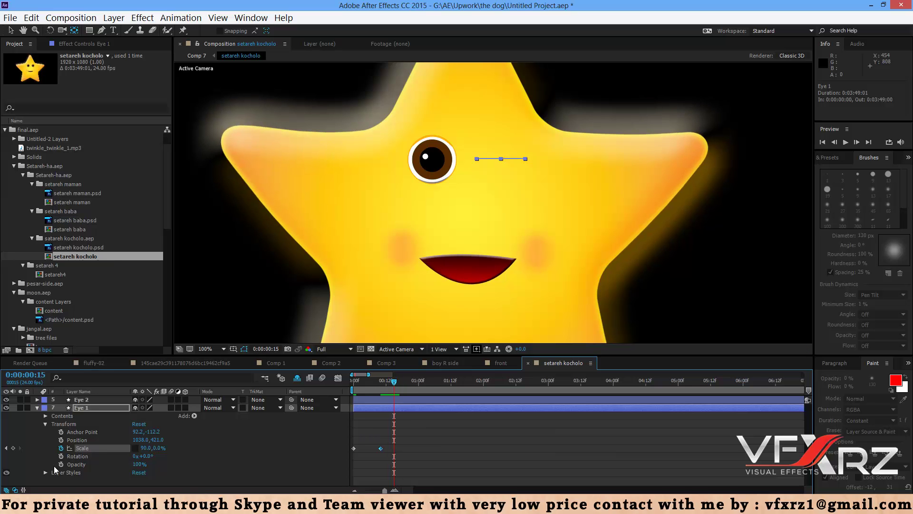
click(14, 448)
Step: Key Eye 1's vertical scale at 90% at 0:00:01:00 to reopen the eye
drag(408, 379, 419, 383)
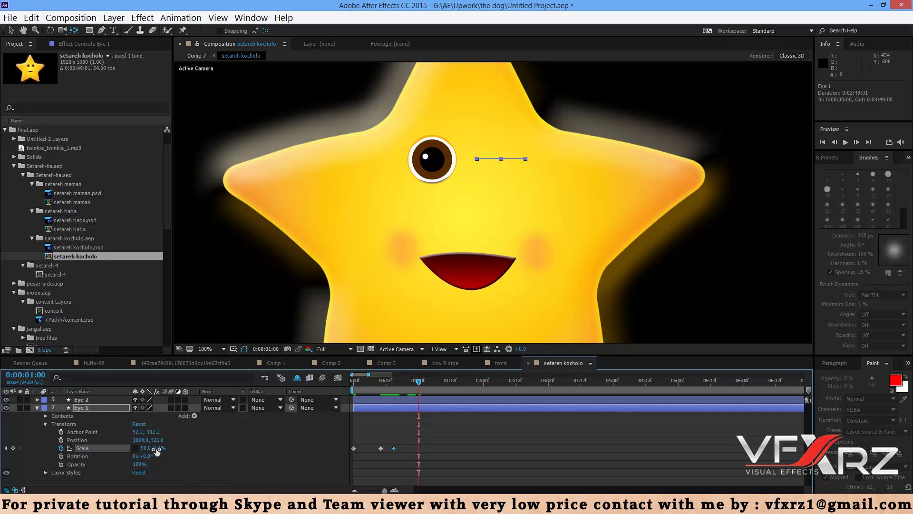
drag(163, 449, 198, 448)
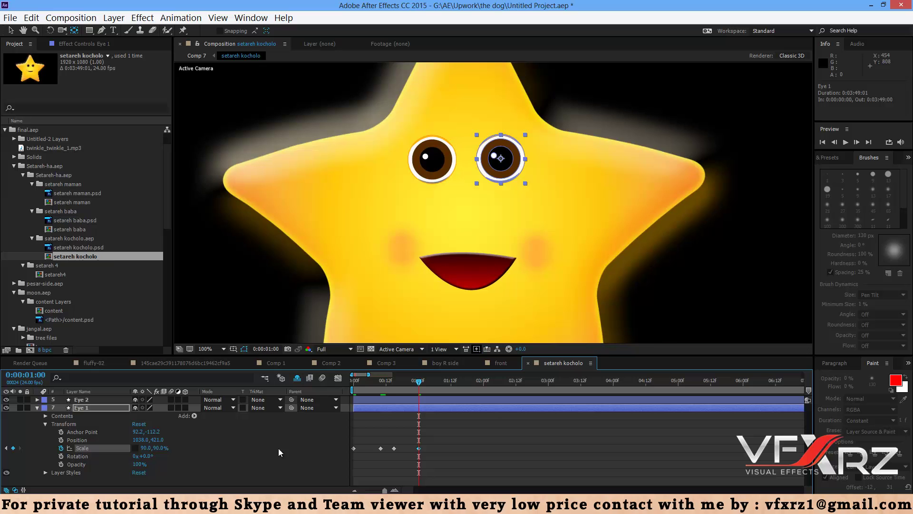
Step: Shorten the composition's work area so it ends at 0:00:01:10, just past the blink keyframes
drag(466, 381, 451, 384)
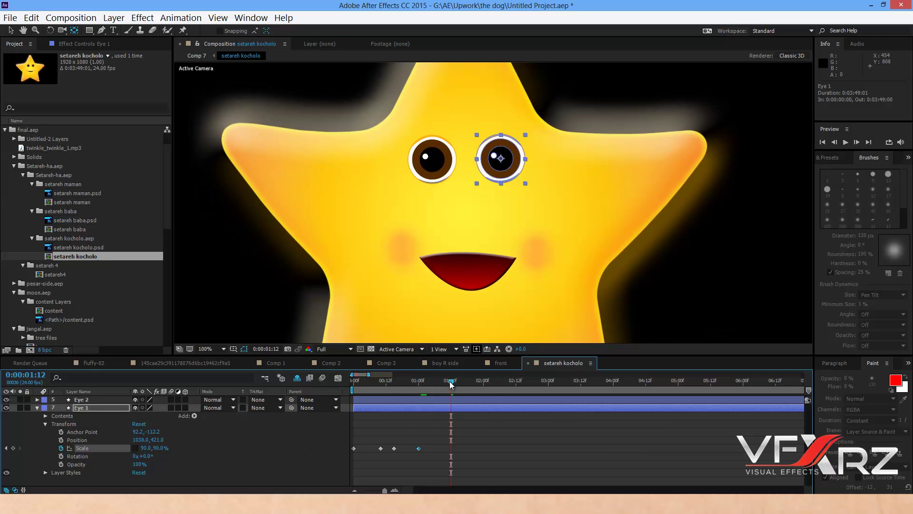
key(semicolon)
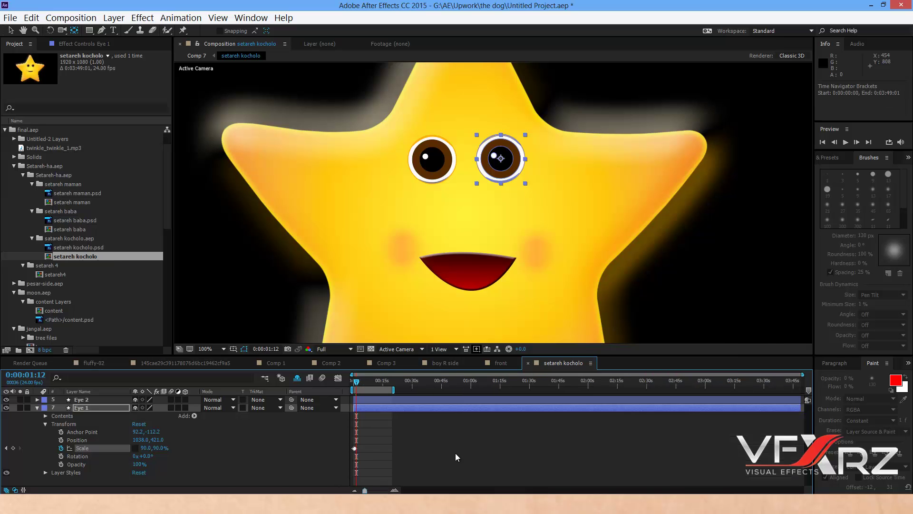
drag(371, 393, 357, 393)
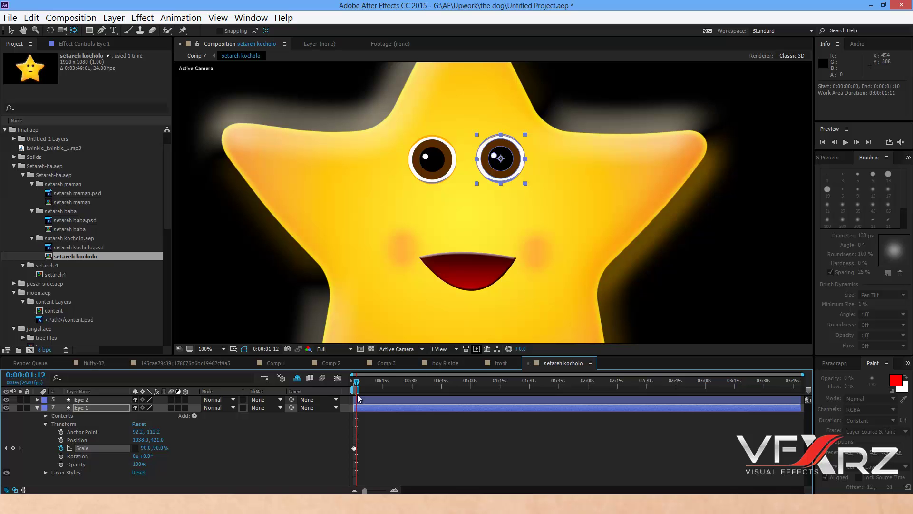
Step: Preview the Eye 1 blink from the first frame of the work area
mouse_move(369, 491)
mouse_down()
mouse_move(412, 491)
mouse_move(388, 491)
mouse_up()
click(395, 490)
click(395, 491)
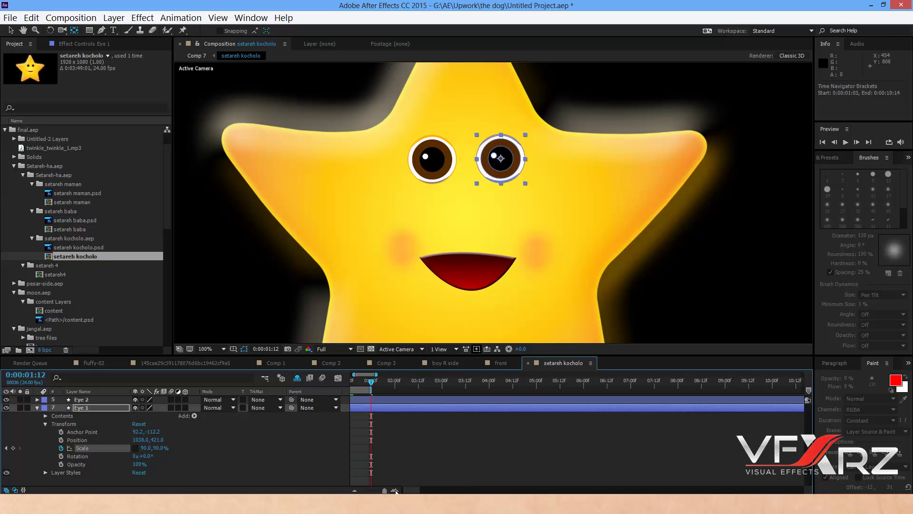
click(394, 491)
key(Home)
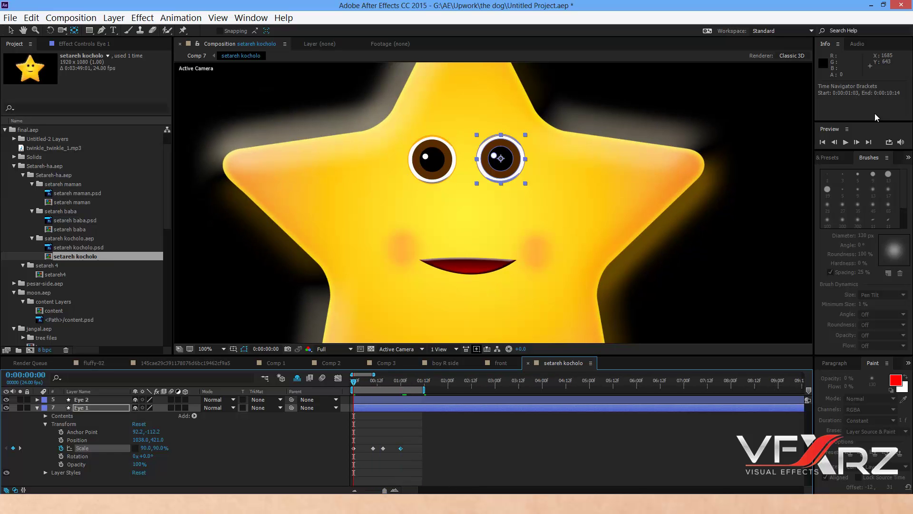
click(846, 142)
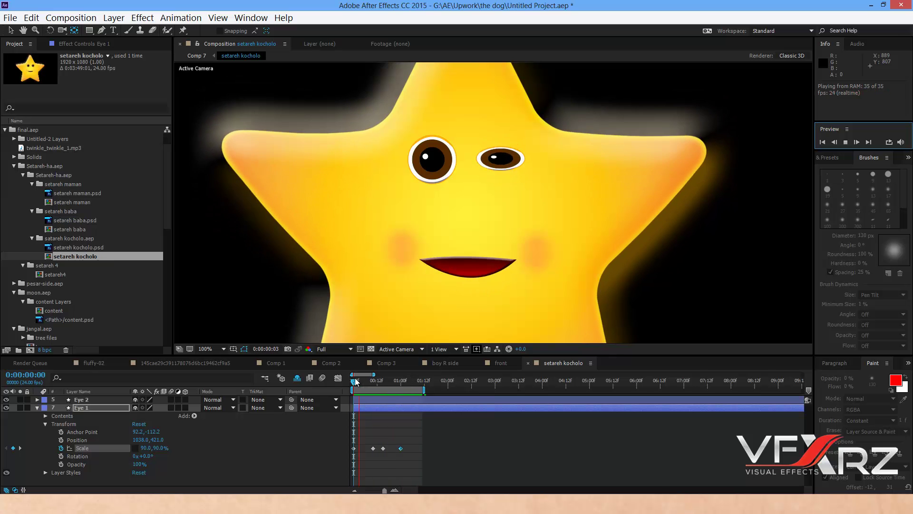
key(space)
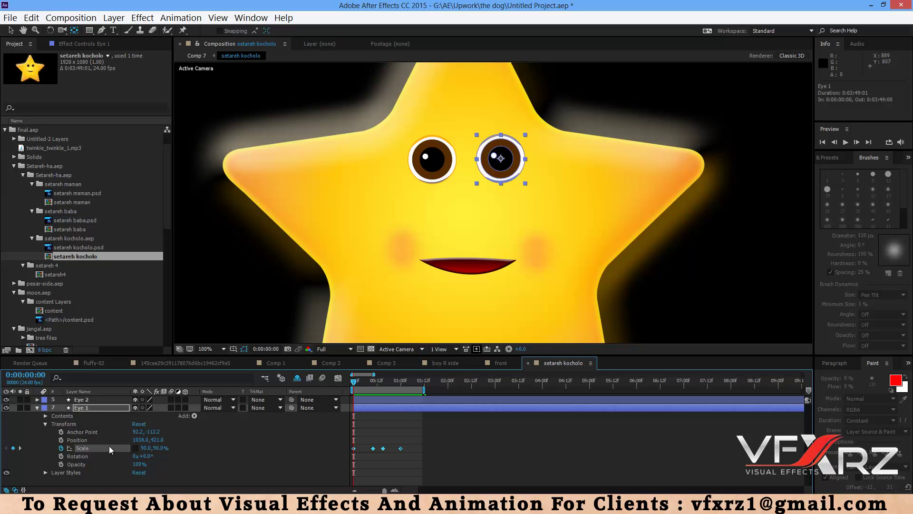
Step: Copy all four Scale keyframes of Eye 1
key(ctrl+c)
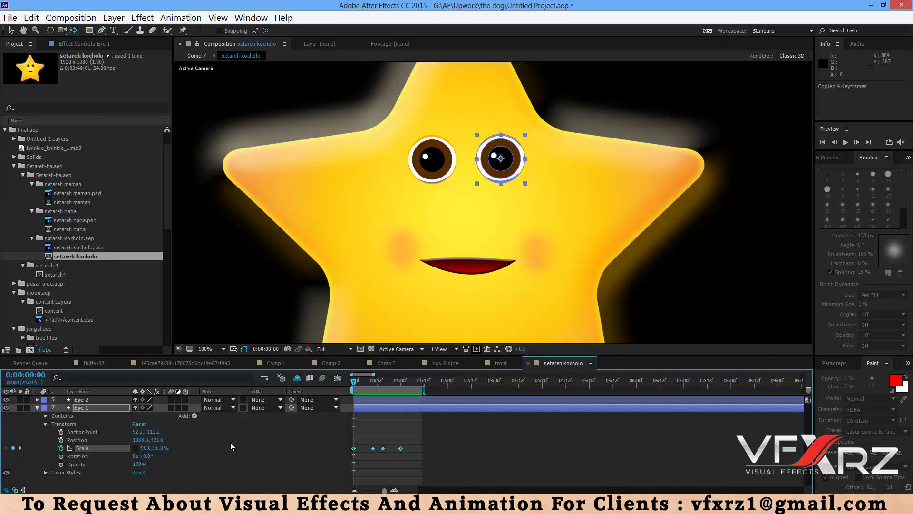
drag(412, 447, 347, 451)
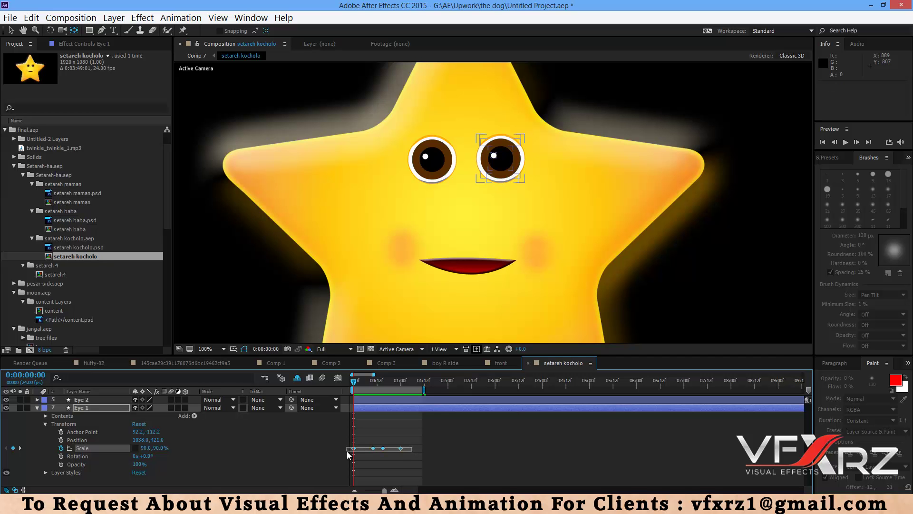
click(42, 21)
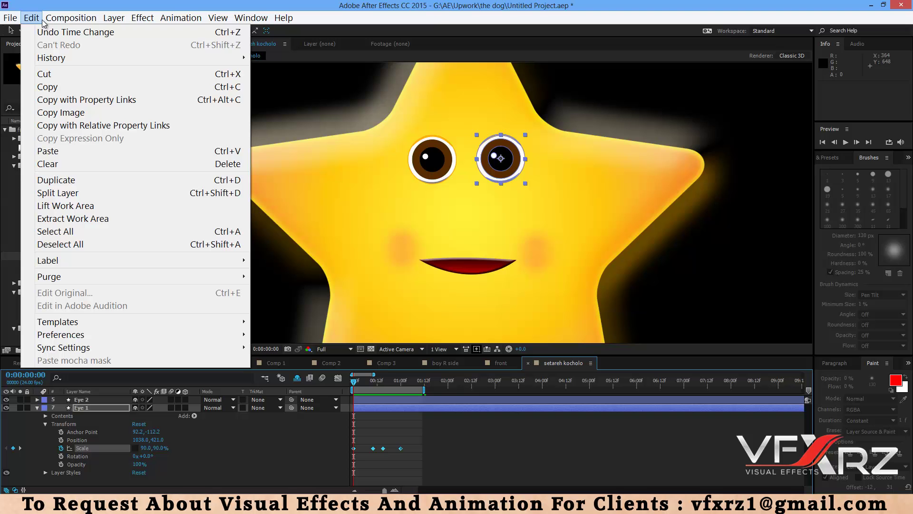
click(63, 88)
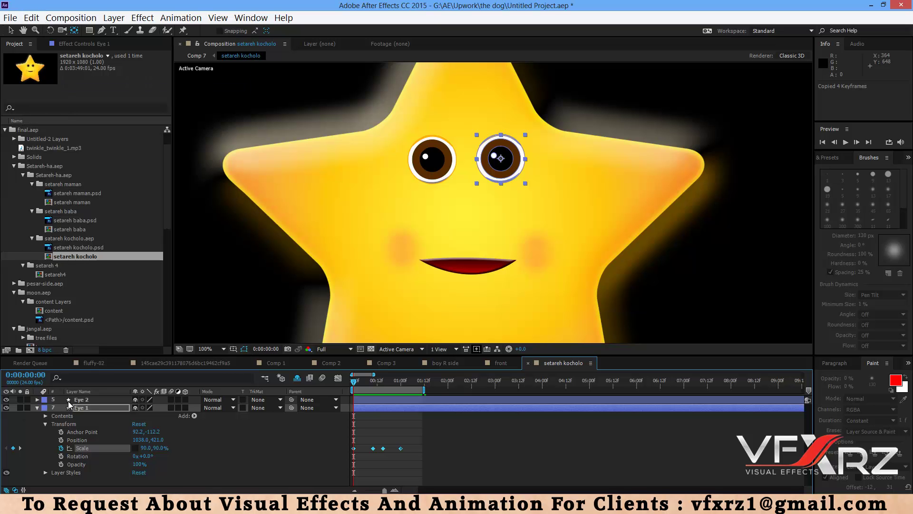
Step: Paste the copied keyframes onto Eye 2's Scale property at 0:00:00:00
click(37, 400)
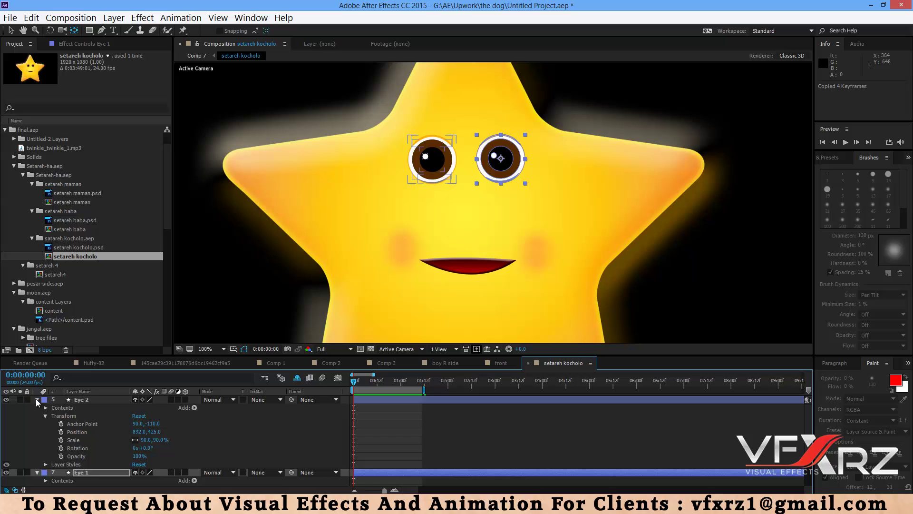
click(76, 400)
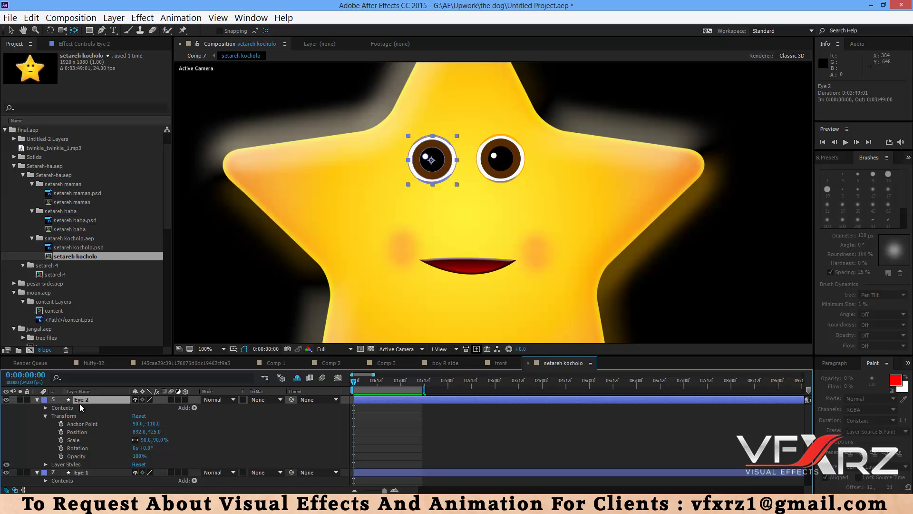
click(83, 432)
click(78, 440)
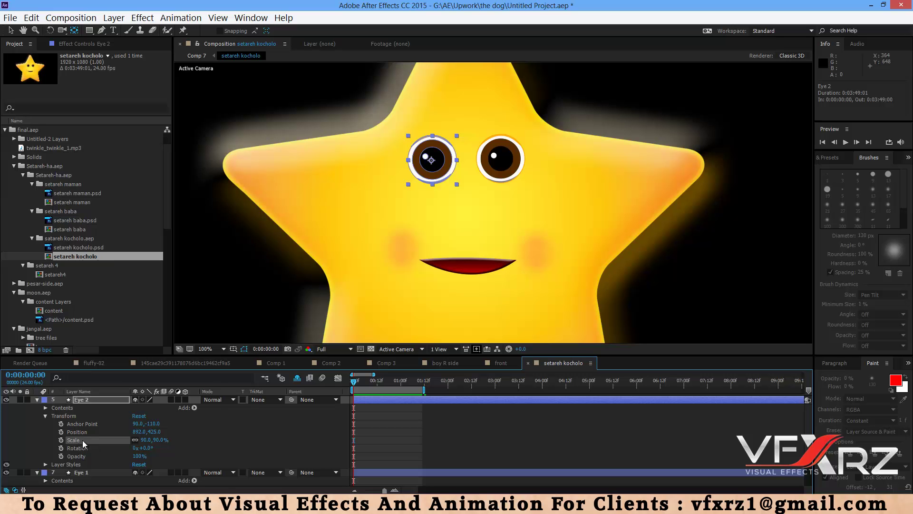
click(32, 18)
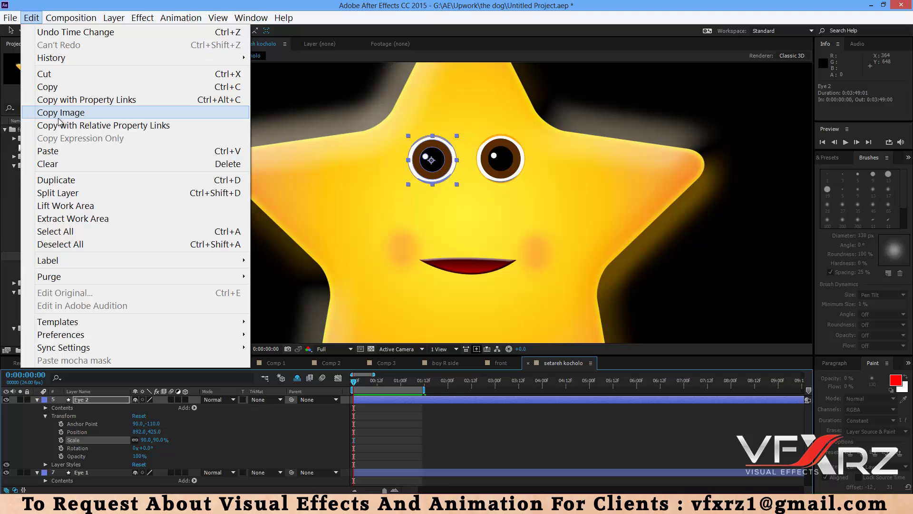
click(52, 152)
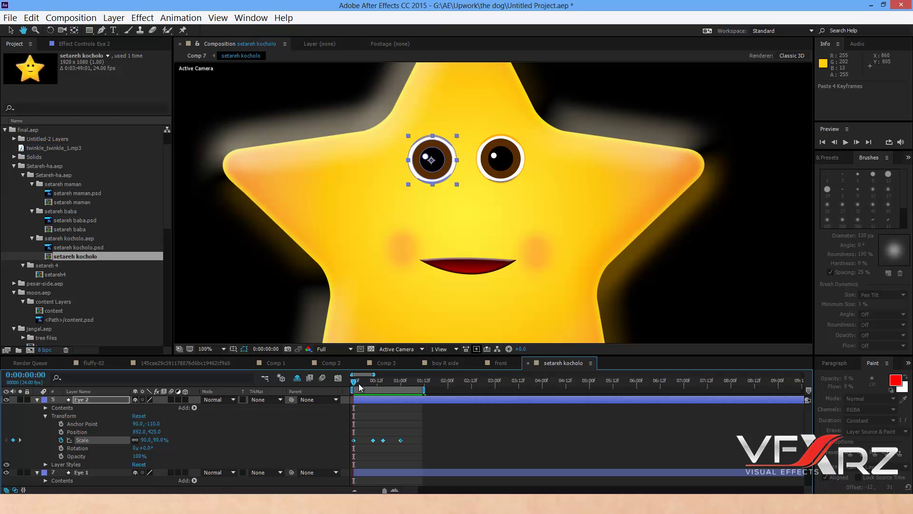
Step: Preview both eyes blinking together and scrub through the animation to about 0:00:01:01
key(space)
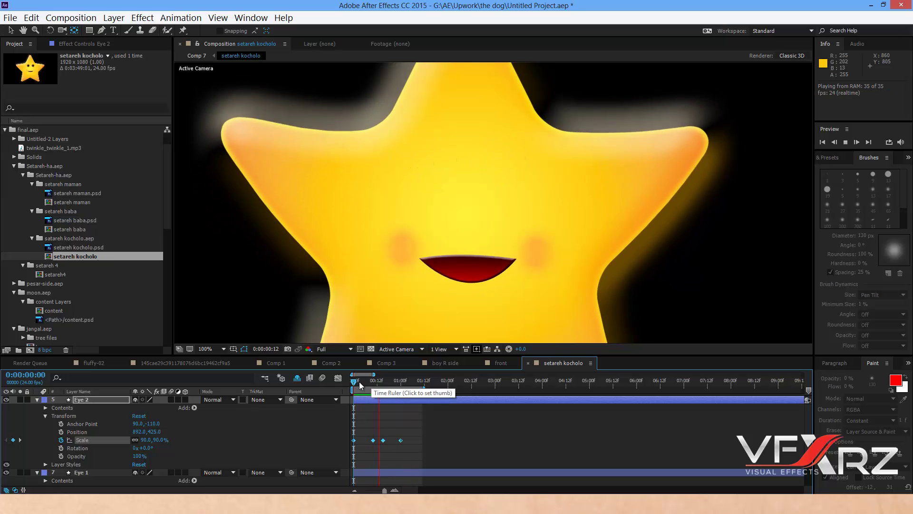
drag(367, 382, 403, 380)
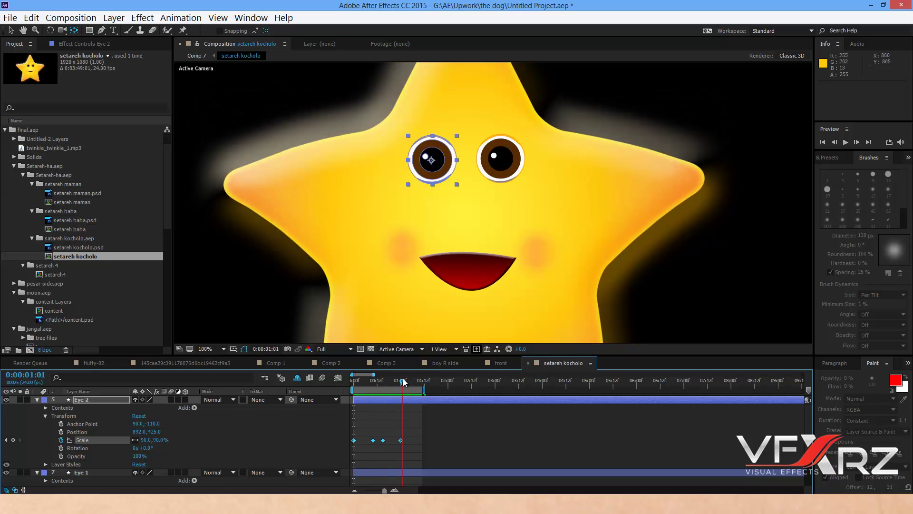
Step: Open the front composition, frame the egg character's face, and hide and reshow the Body layer to check what it contains
click(498, 364)
scroll(480, 260, up, 2)
drag(483, 250, 479, 260)
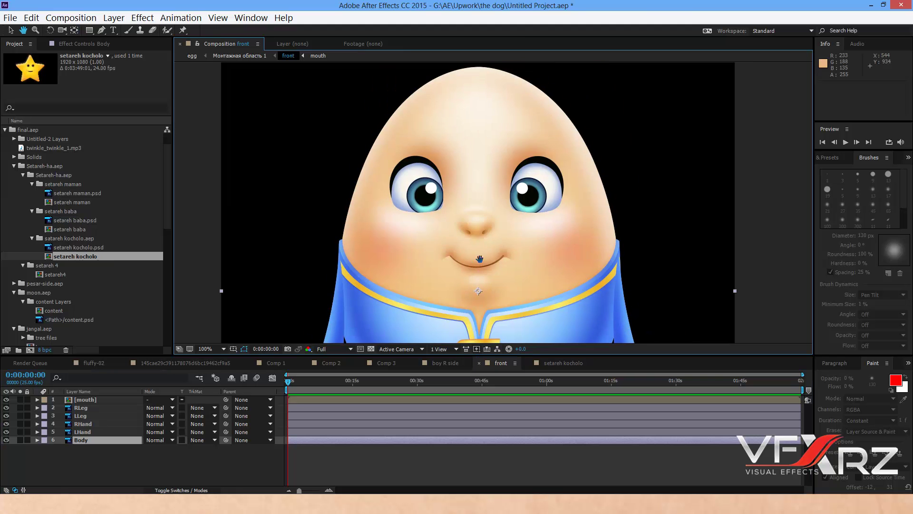
key(y)
click(6, 440)
click(6, 440)
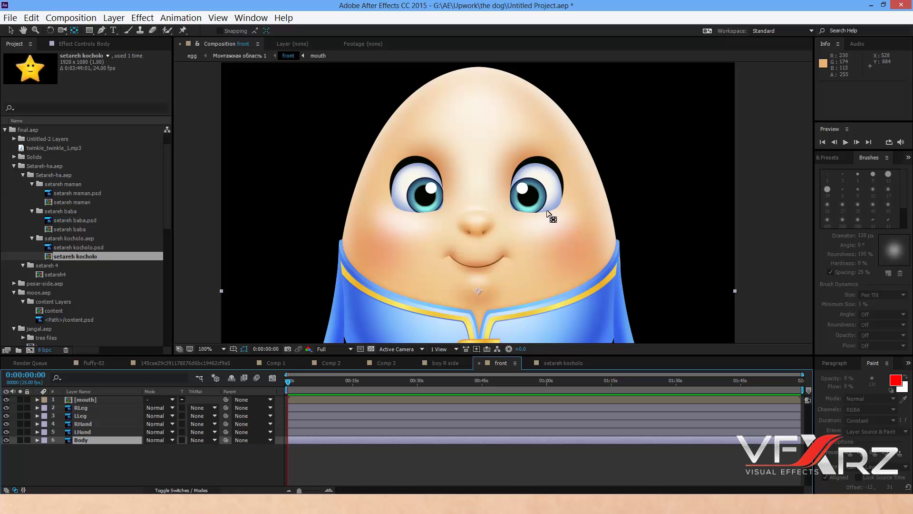
Step: Activate the Pen tool and create a new empty shape layer directly above the Body layer
click(103, 29)
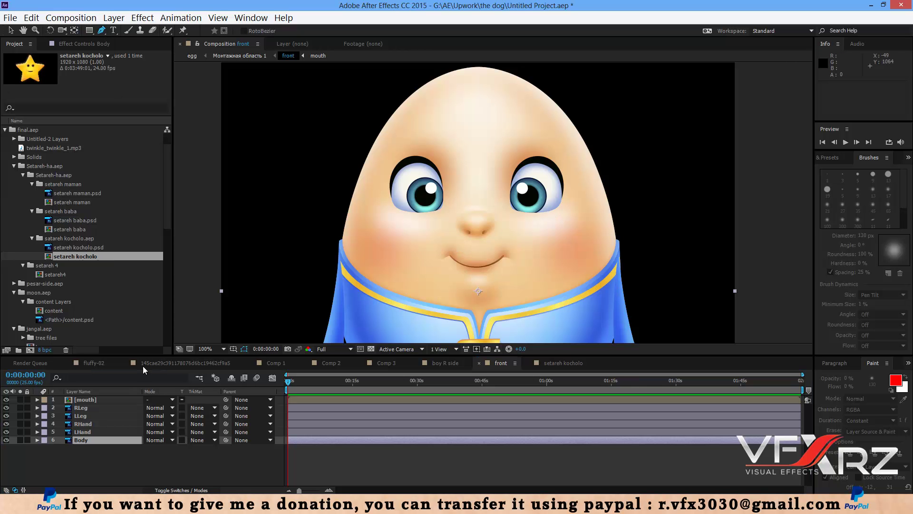
click(113, 17)
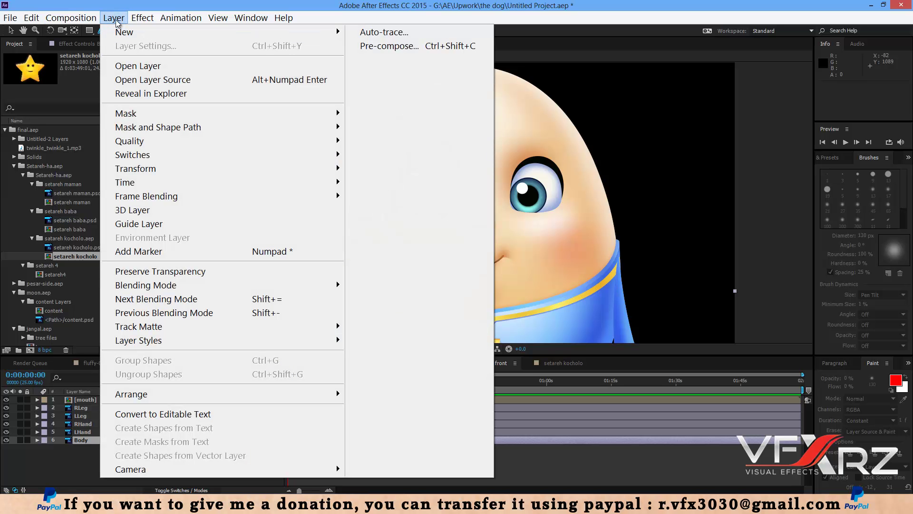
mouse_move(267, 32)
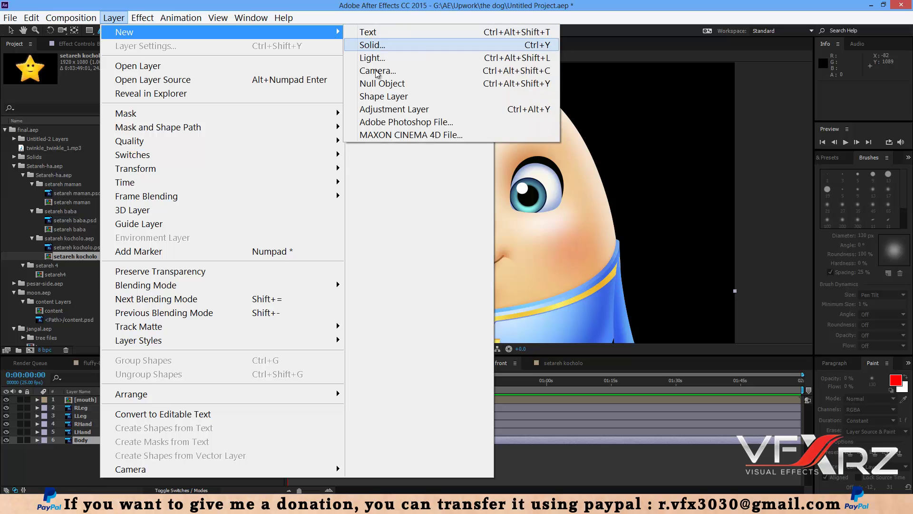
click(375, 98)
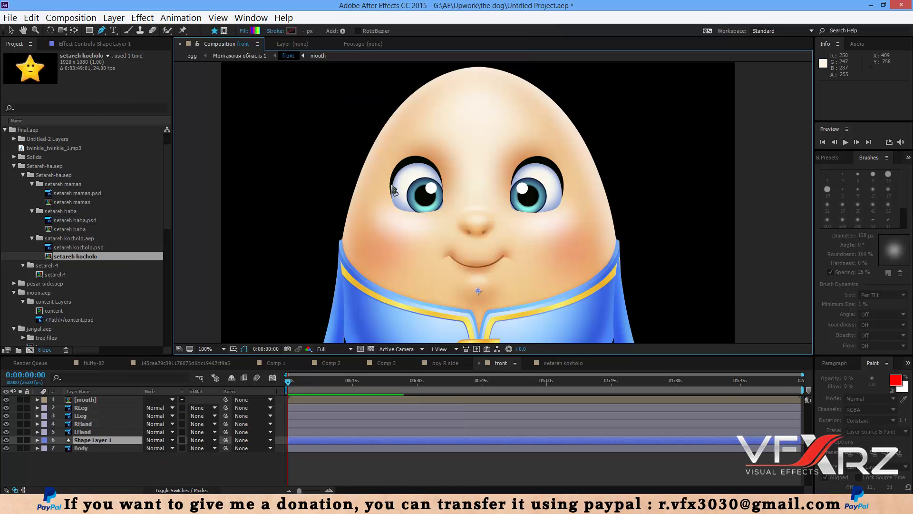
Step: Trace a curved eyelid outline with the Pen tool around the right-hand eye, from its lower inner corner around to the inner side
key(period)
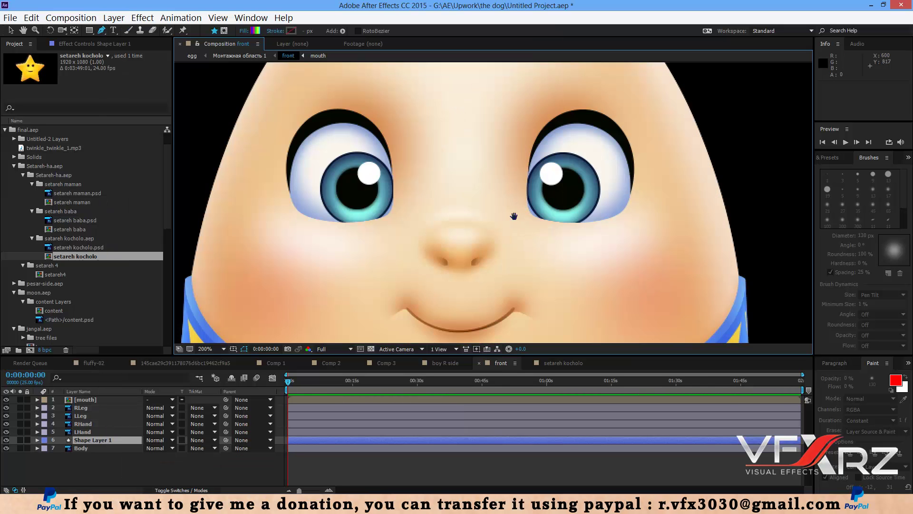
drag(514, 216, 446, 247)
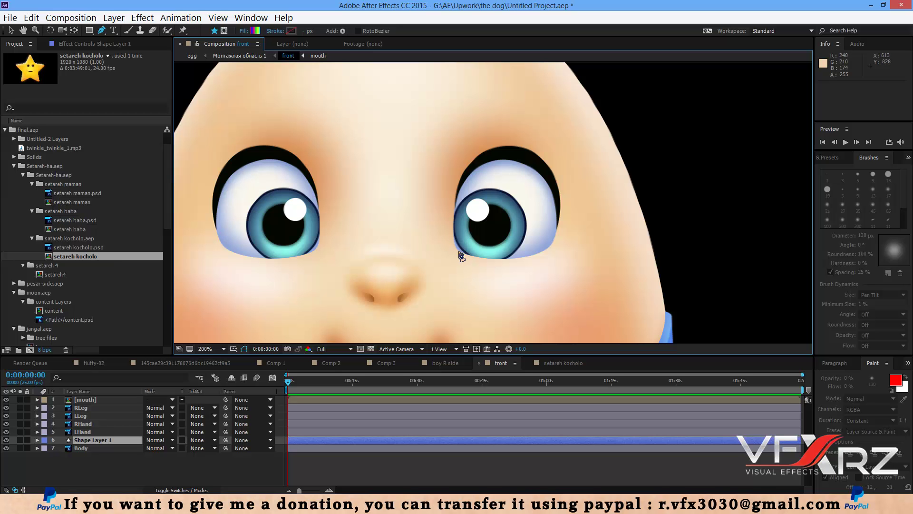
click(459, 251)
drag(508, 260, 543, 256)
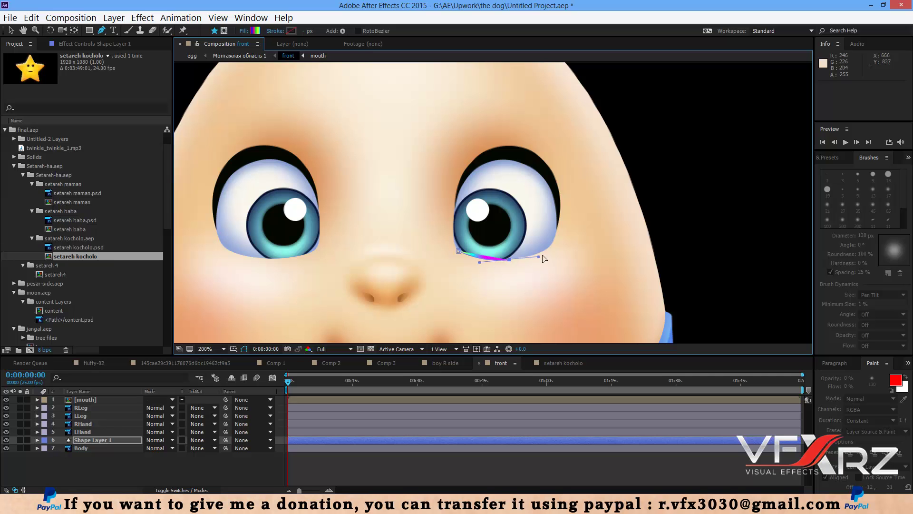
click(555, 232)
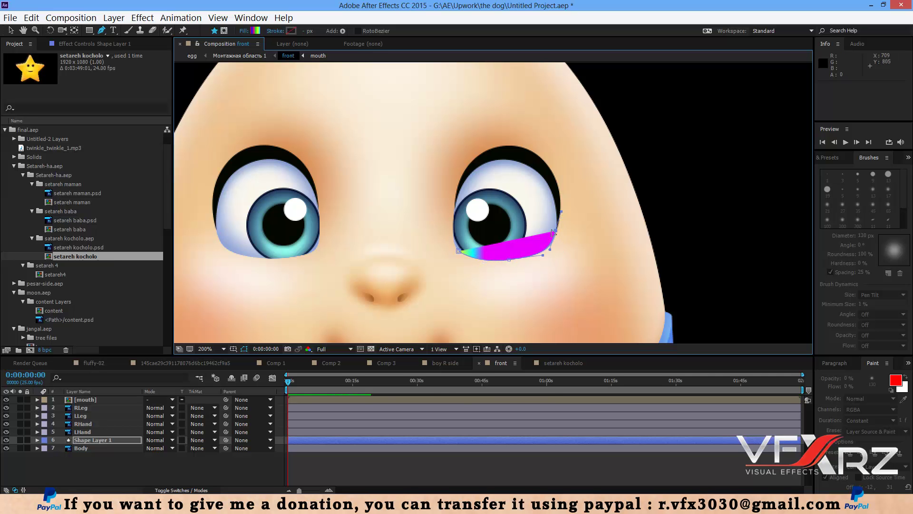
click(555, 233)
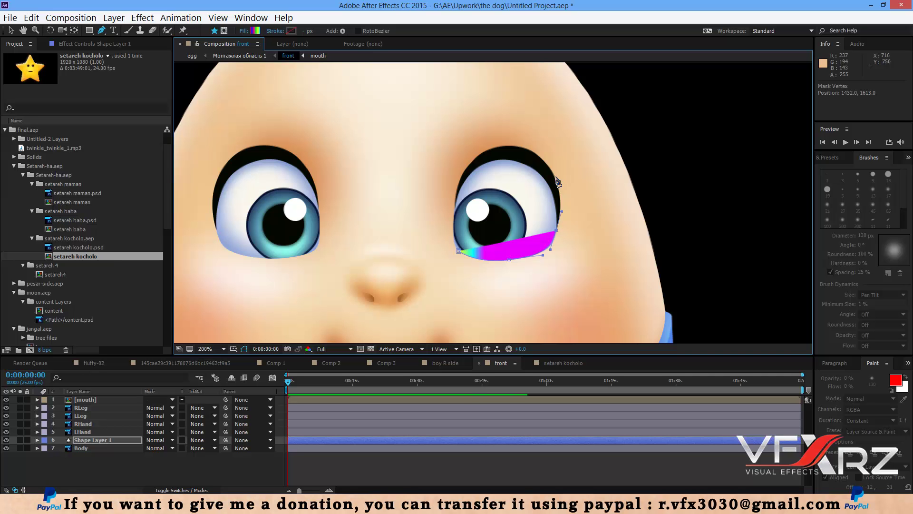
click(547, 166)
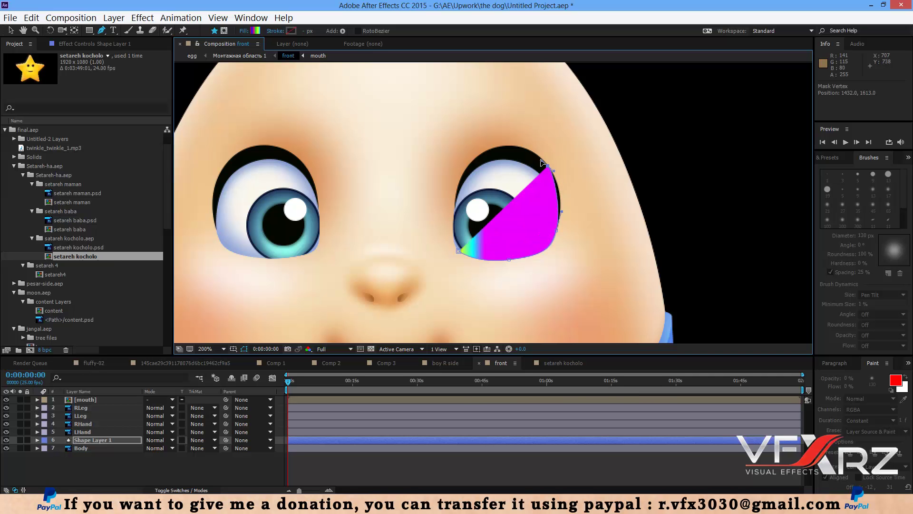
drag(541, 160, 455, 157)
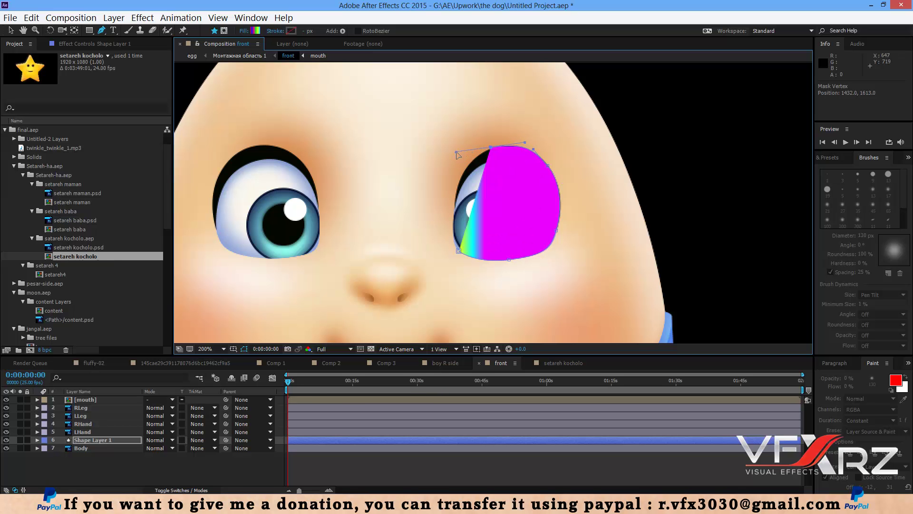
click(456, 191)
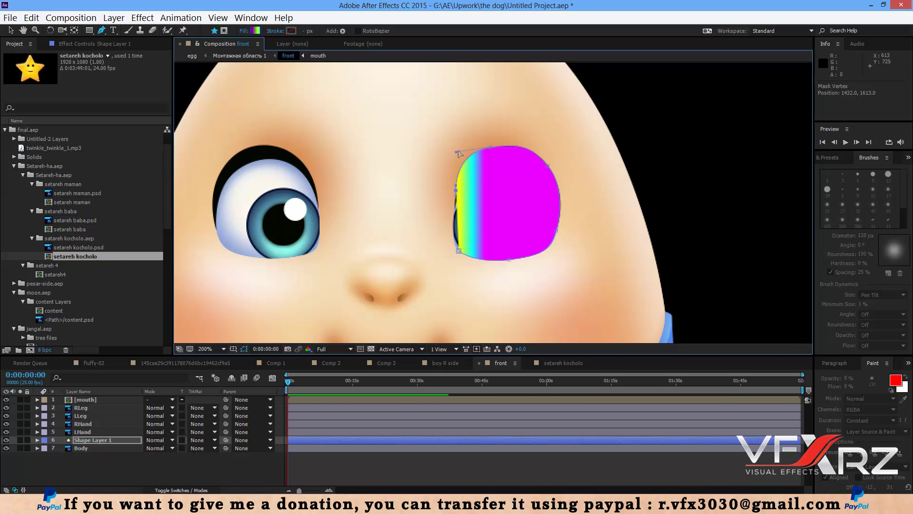
Step: Refine the curve at the eyelid's upper inner edge and close the path at its lower inner corner
drag(456, 152, 457, 164)
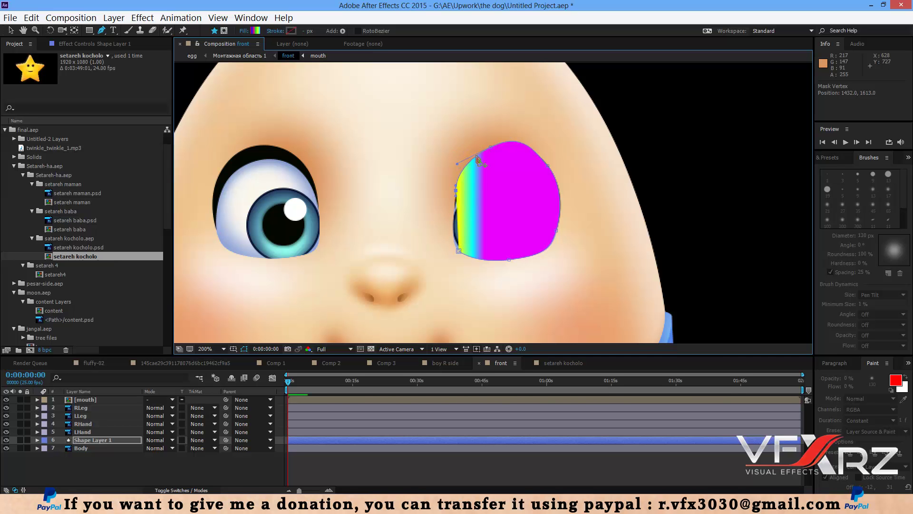
key(ctrl+z)
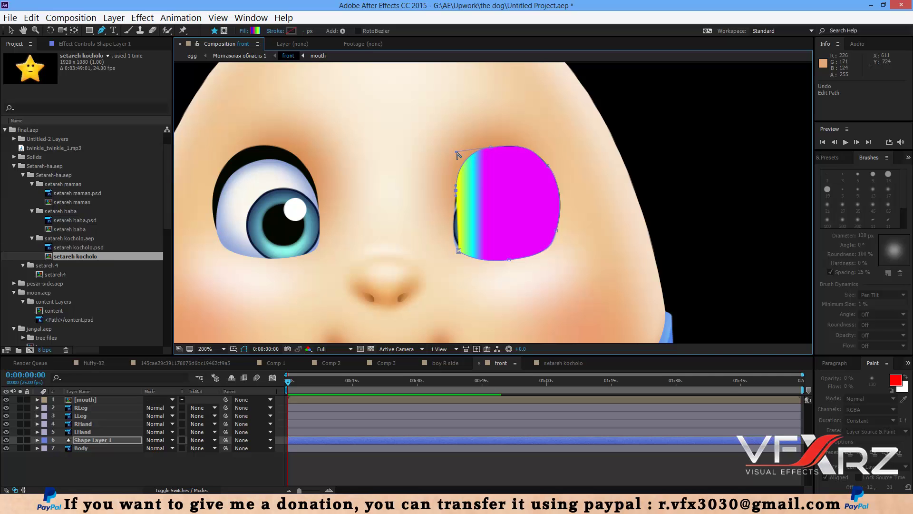
drag(458, 155, 456, 165)
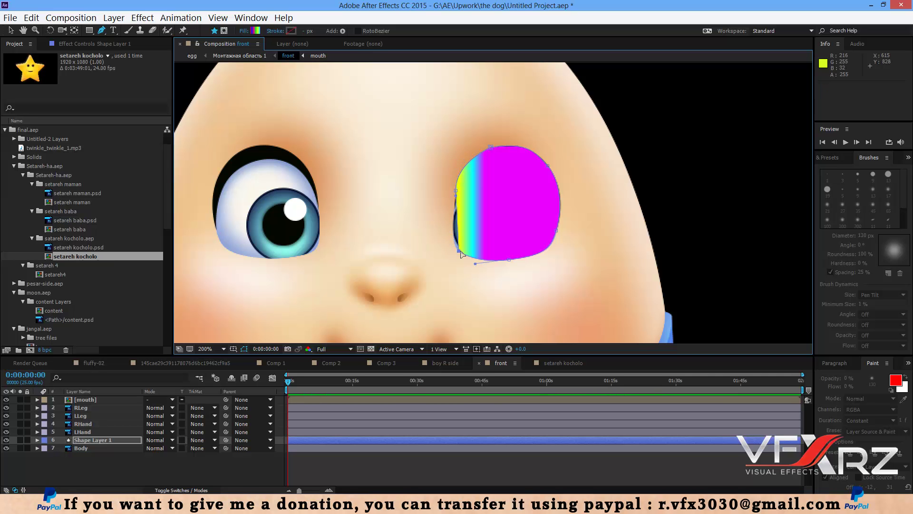
mouse_move(460, 253)
mouse_down()
mouse_move(453, 247)
mouse_move(465, 254)
mouse_up()
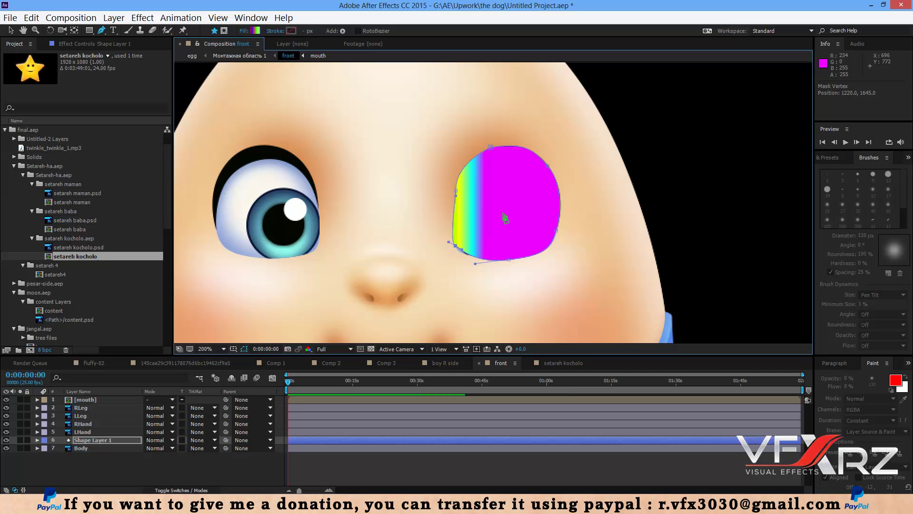
key(ctrl+z)
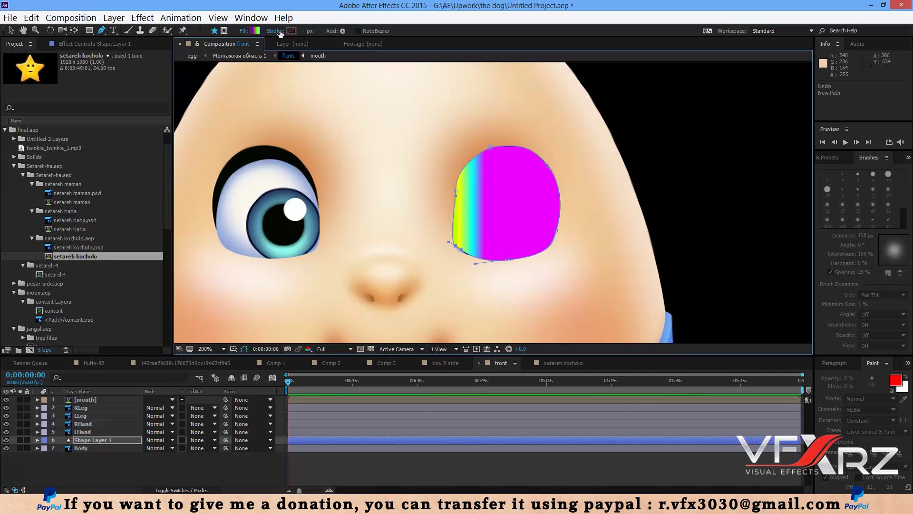
Step: Change the eyelid shape's fill type from linear gradient to Solid Color
click(255, 31)
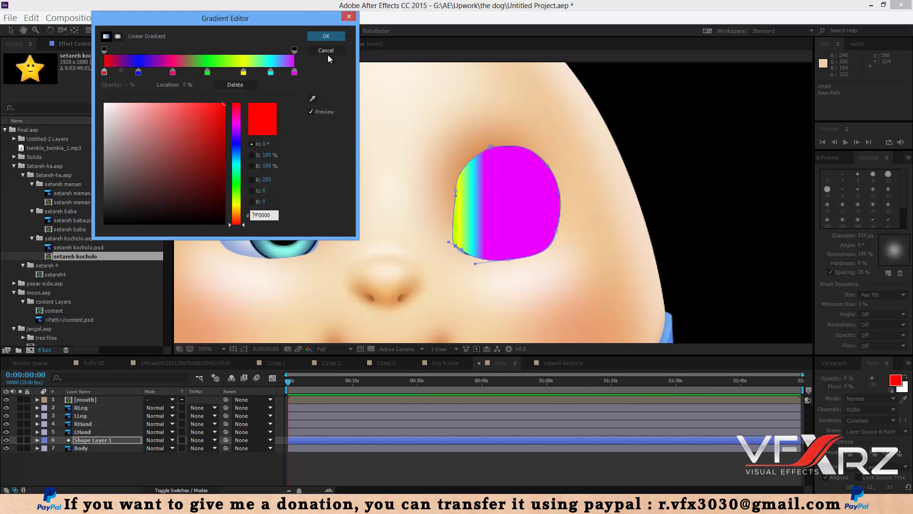
key(Return)
click(242, 31)
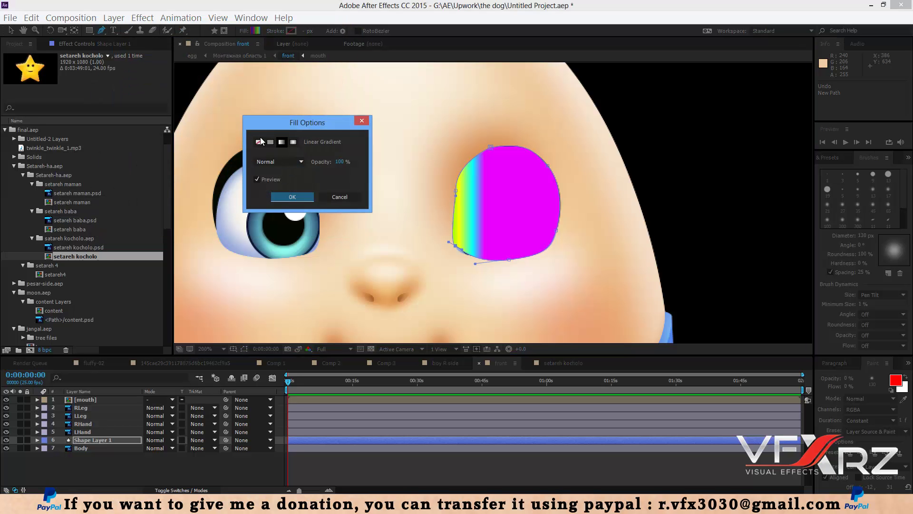
click(271, 142)
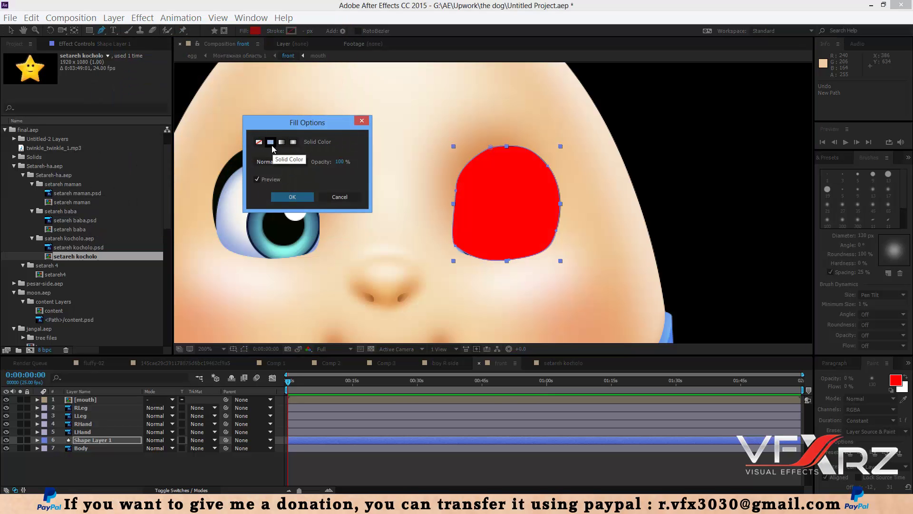
click(292, 196)
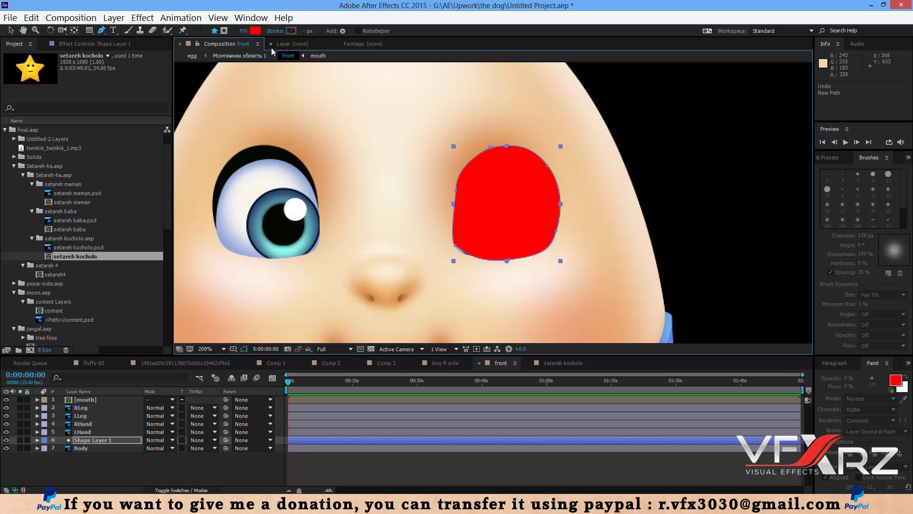
Step: Set the eyelid's fill to the skin tone DEA06C, sampled from the shaded skin beside the eye
click(254, 32)
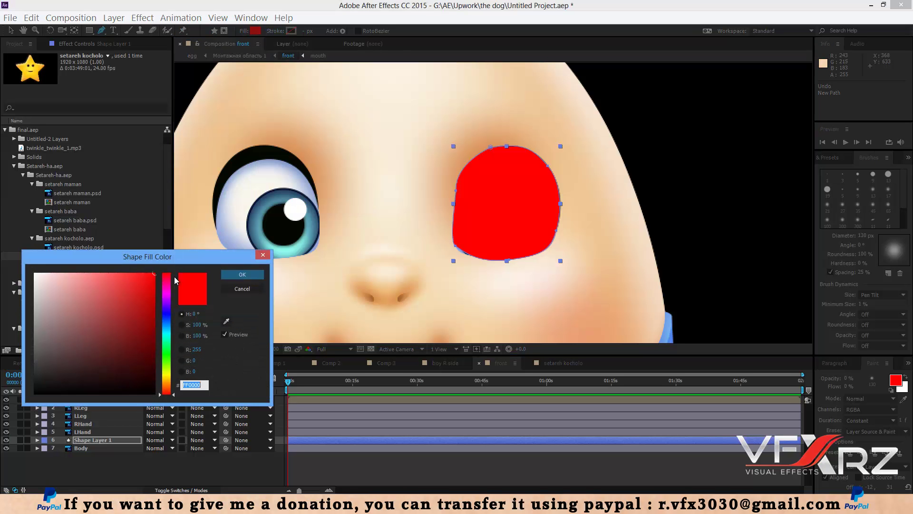
click(227, 322)
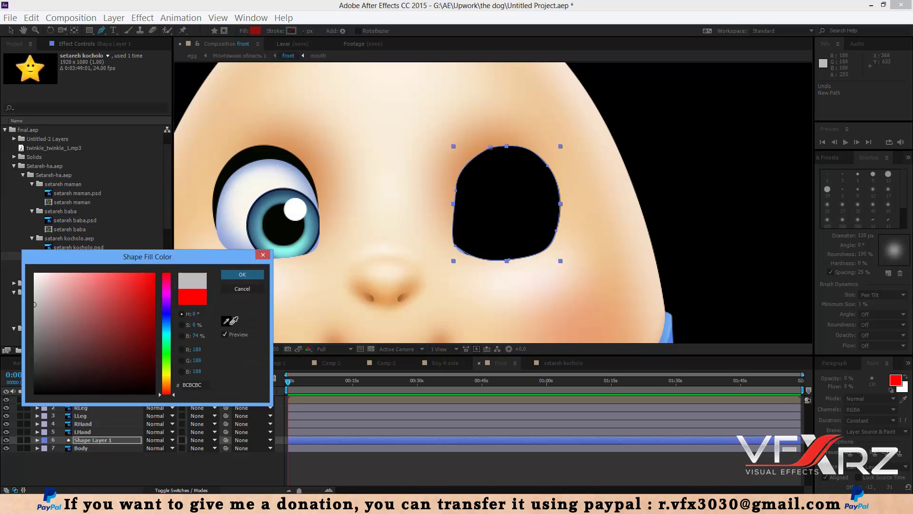
drag(35, 346, 34, 340)
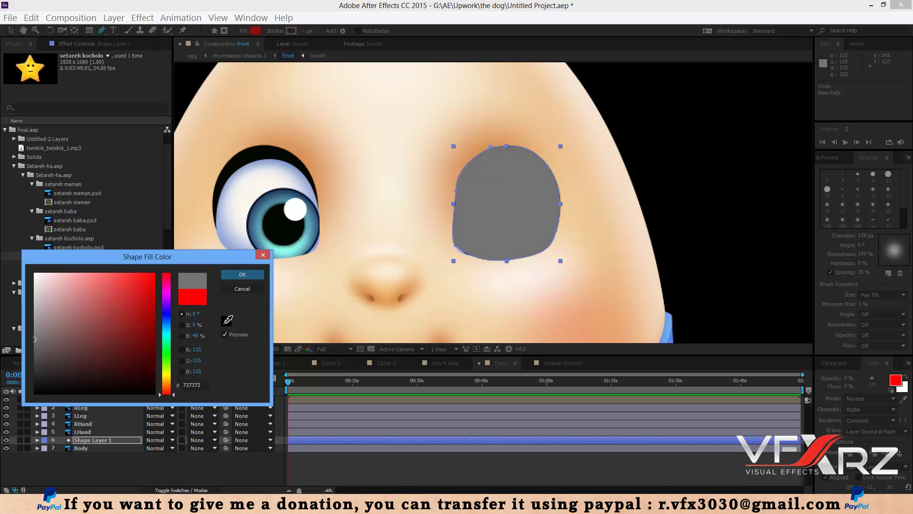
click(227, 321)
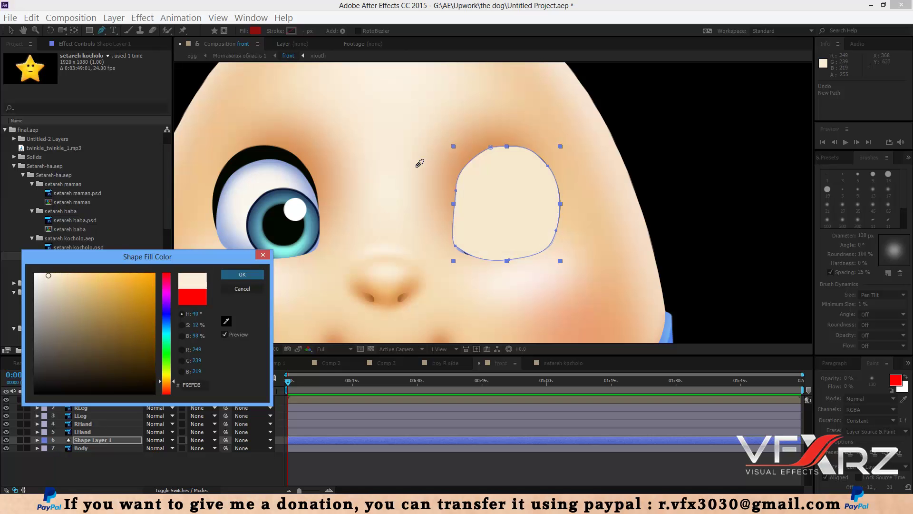
click(459, 168)
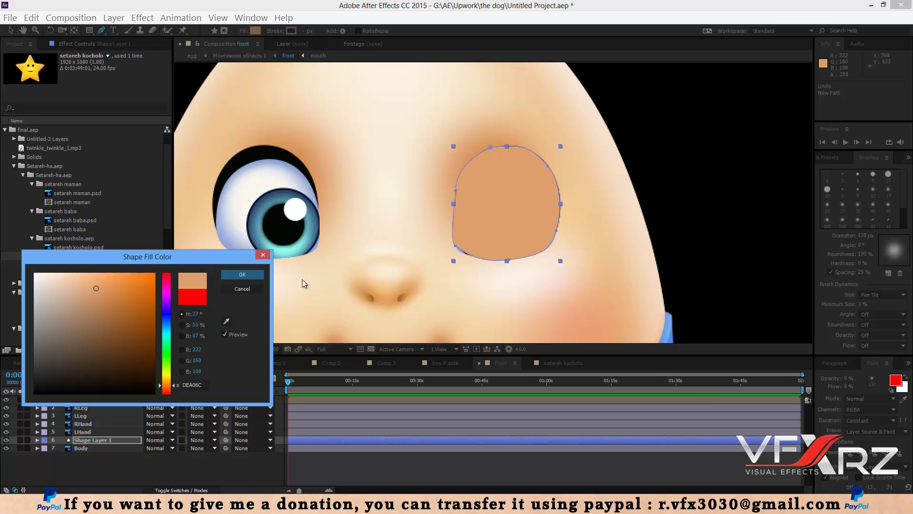
click(242, 275)
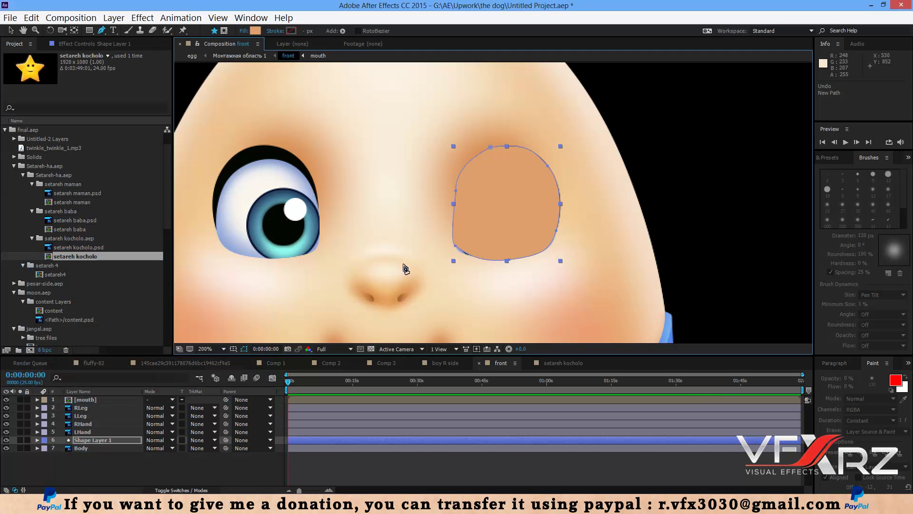
Step: Adjust the eyelid's lower inner corner point to cover the exposed eye edge, and deselect the shape layer
click(456, 248)
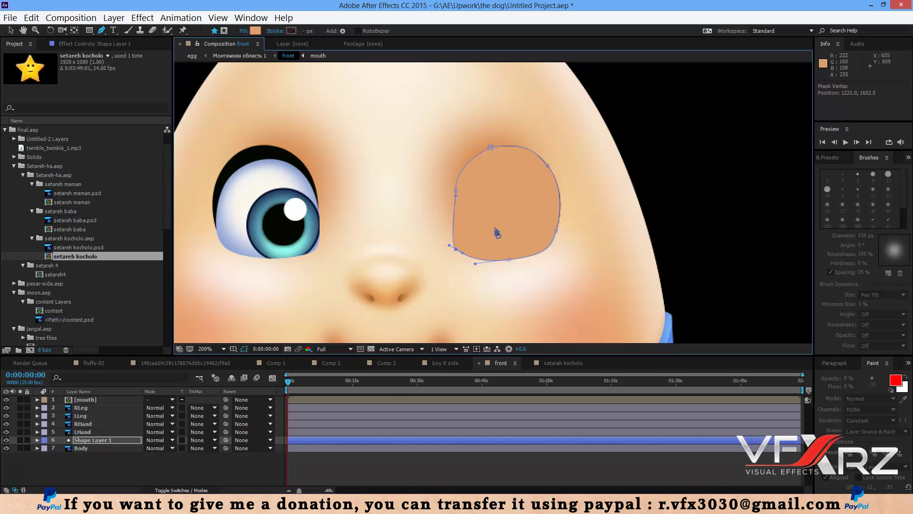
click(112, 442)
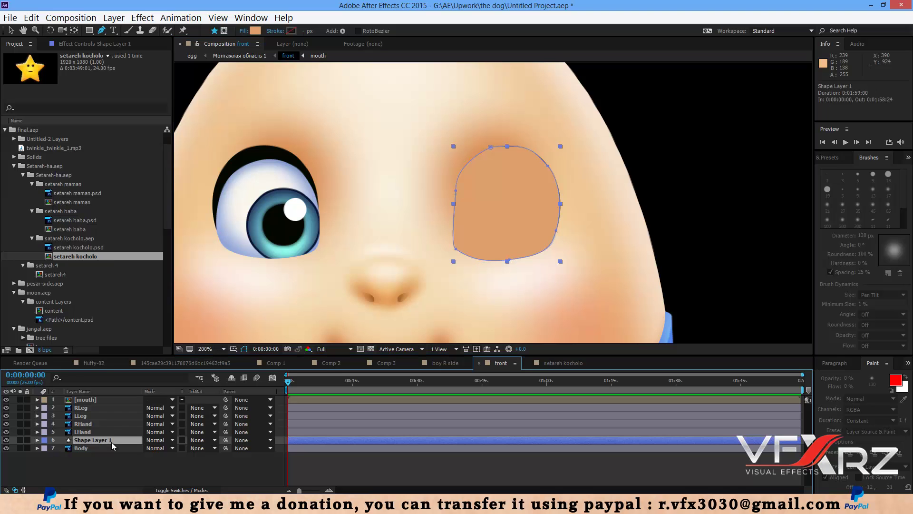
click(107, 459)
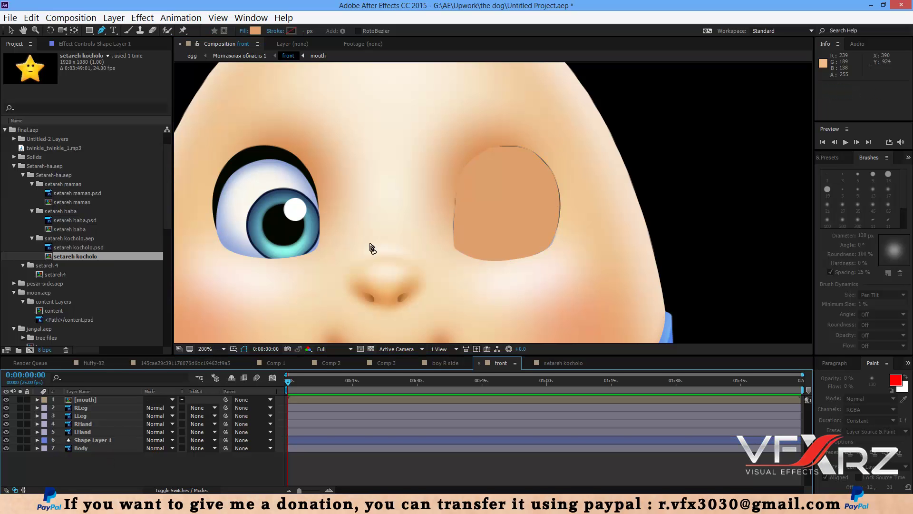
click(318, 246)
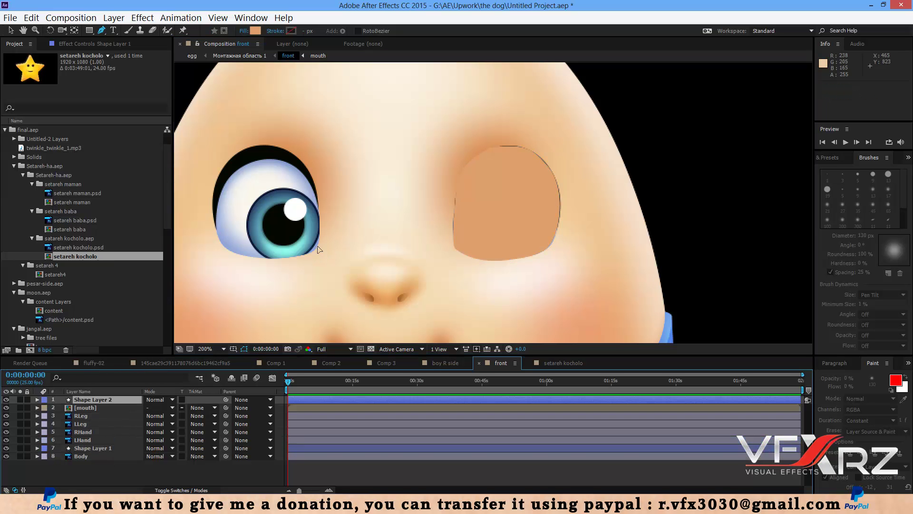
click(319, 217)
click(320, 206)
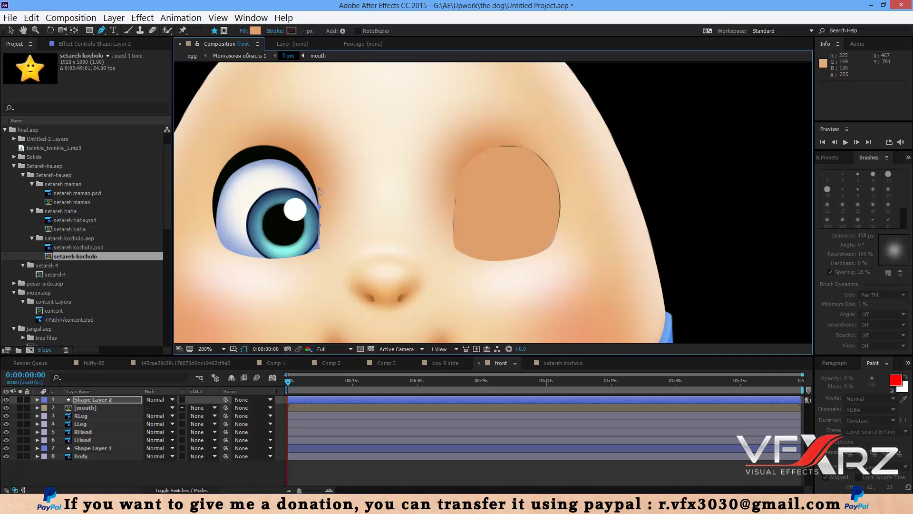
click(319, 188)
click(310, 166)
click(296, 156)
click(281, 145)
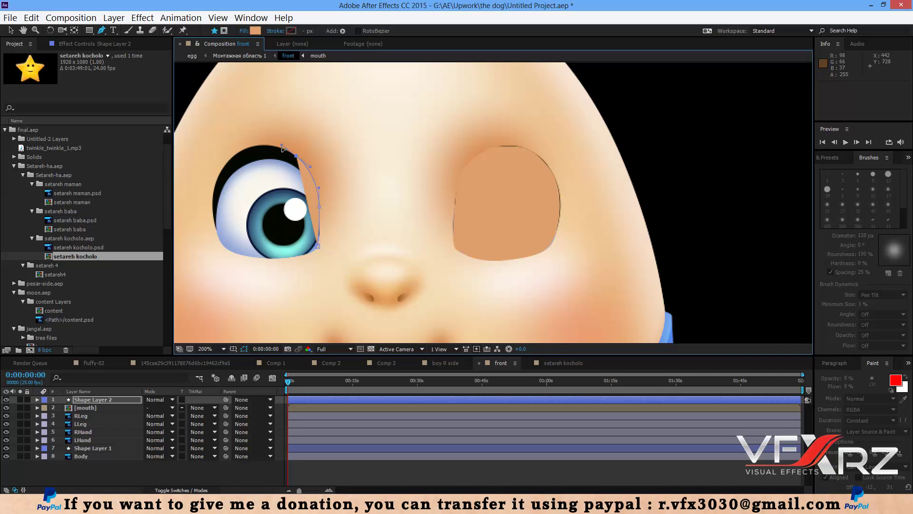
click(233, 157)
drag(228, 165, 217, 180)
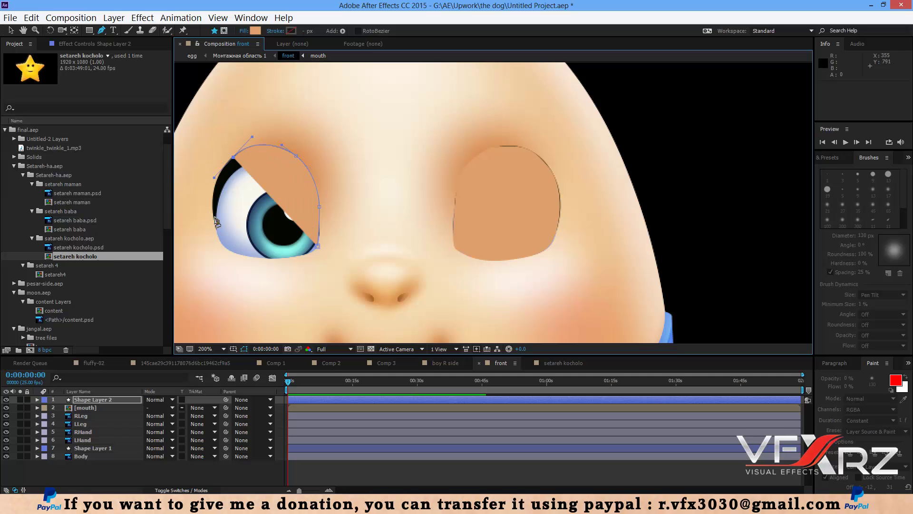
drag(214, 217, 316, 252)
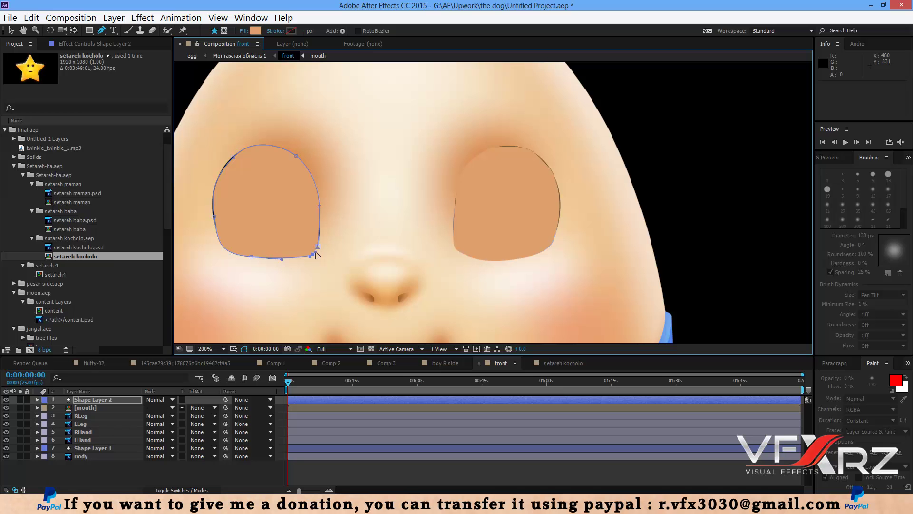
key(h)
drag(469, 269, 557, 227)
key(g)
key(Delete)
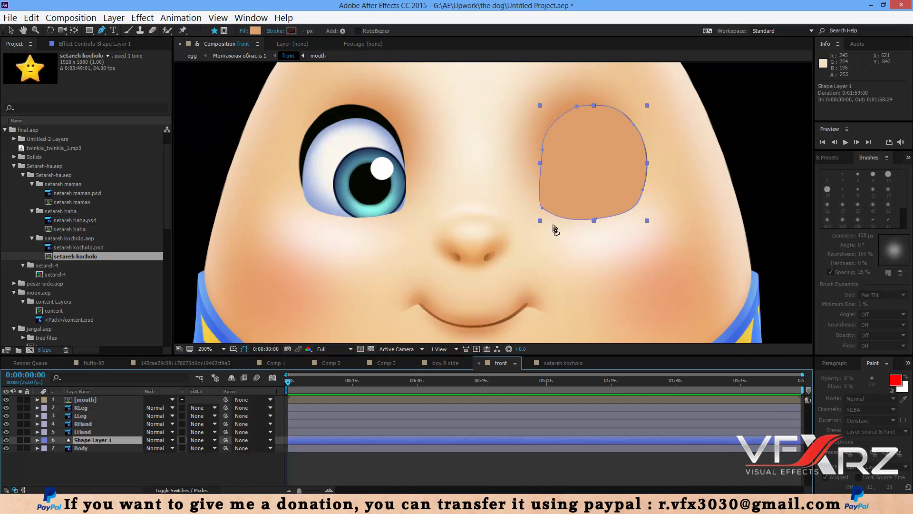
Step: Draw an eyelid shape over the open eye's full outline, adding it to Shape Layer 1 alongside the existing eyelid
click(401, 206)
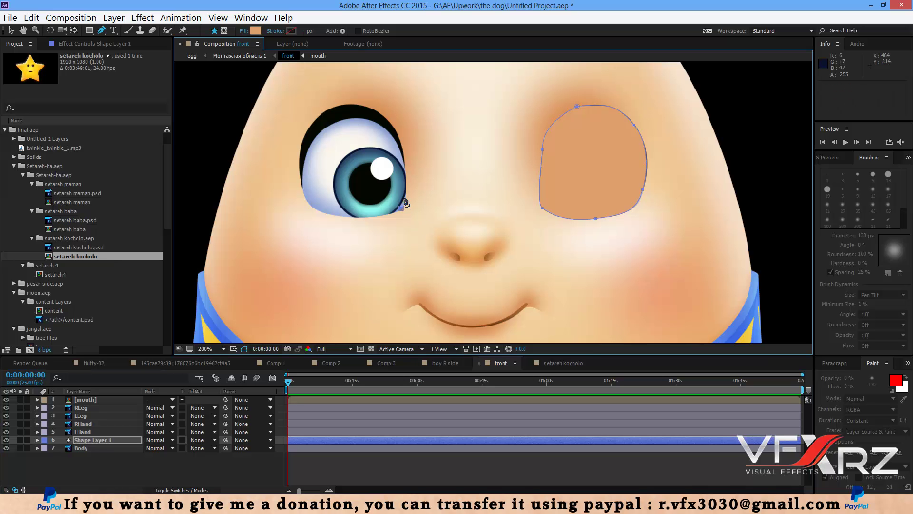
click(406, 192)
click(408, 179)
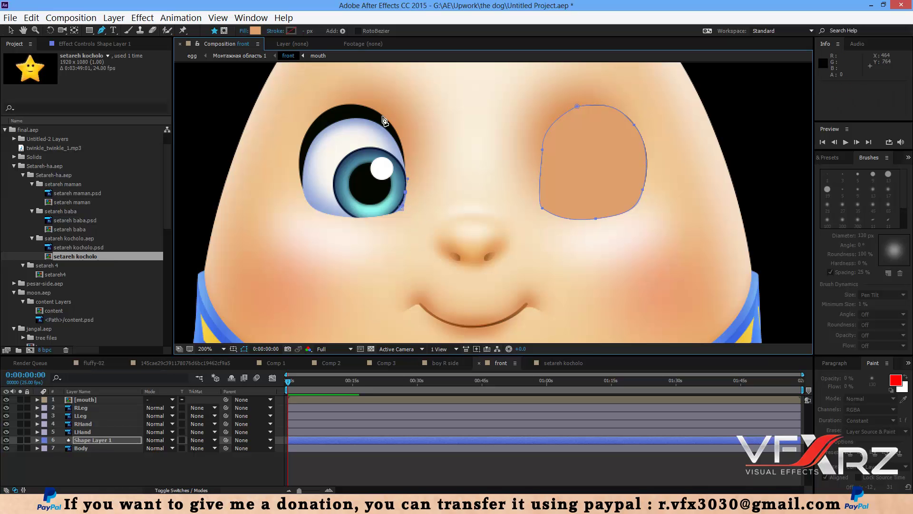
mouse_move(376, 113)
mouse_down()
mouse_move(360, 104)
mouse_move(385, 122)
mouse_up()
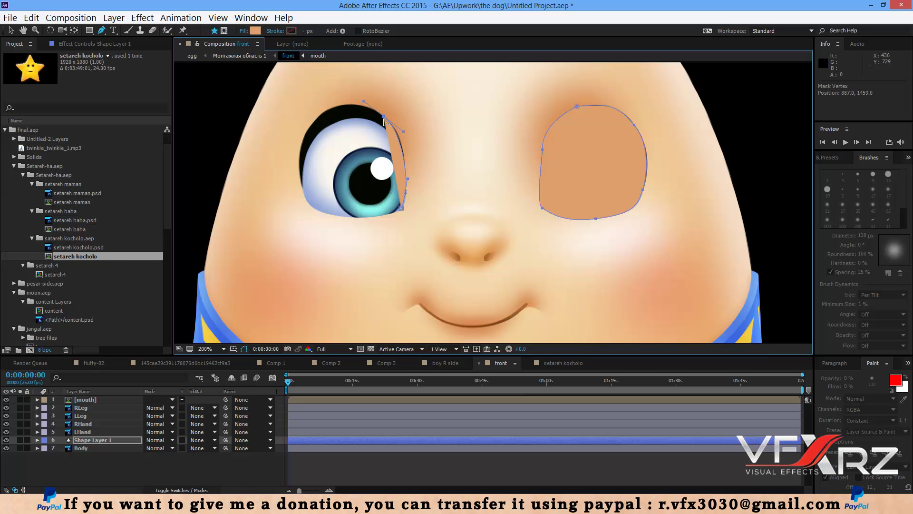
drag(329, 111, 311, 122)
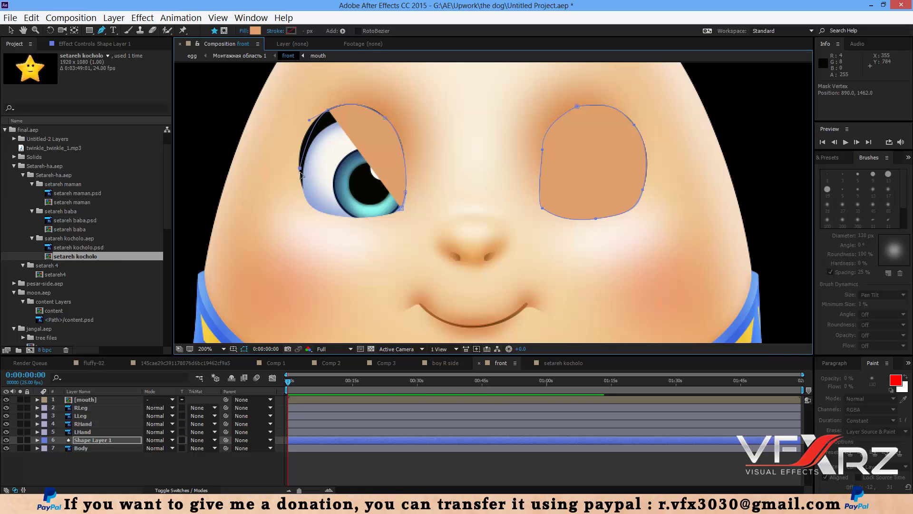
drag(300, 168, 408, 200)
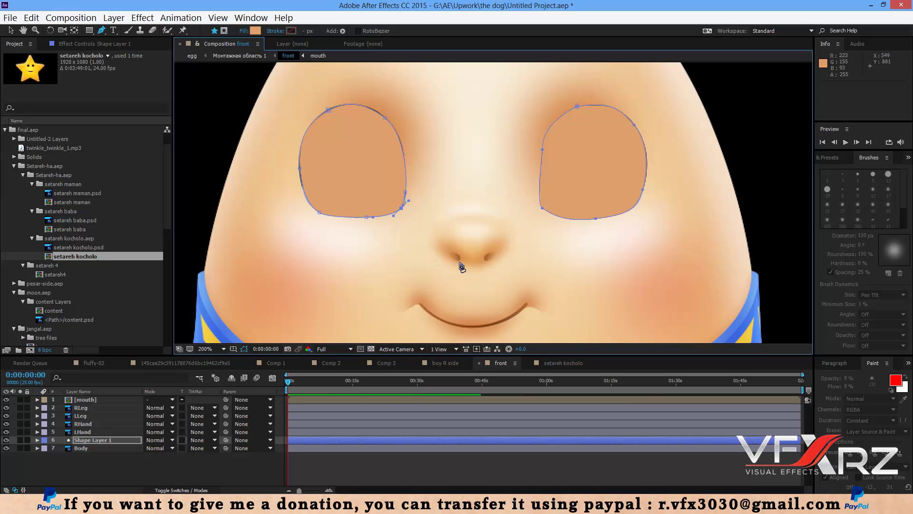
Step: Add a new mask around both eyelids on Shape Layer 1 and reveal the mask's properties
right_click(92, 441)
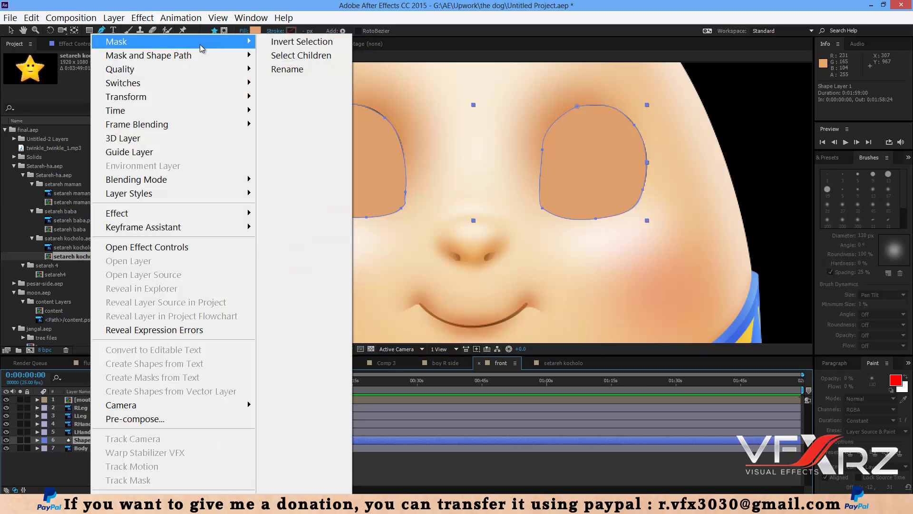
mouse_move(237, 42)
click(272, 43)
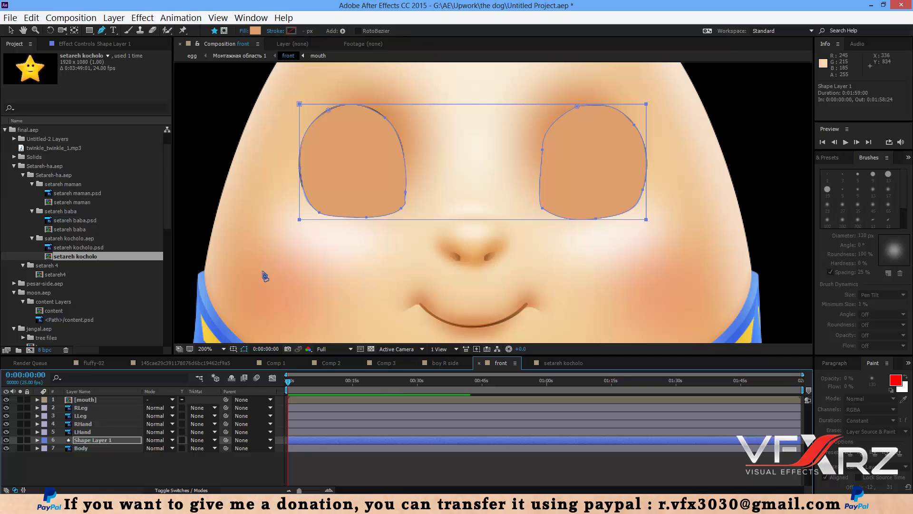
click(38, 439)
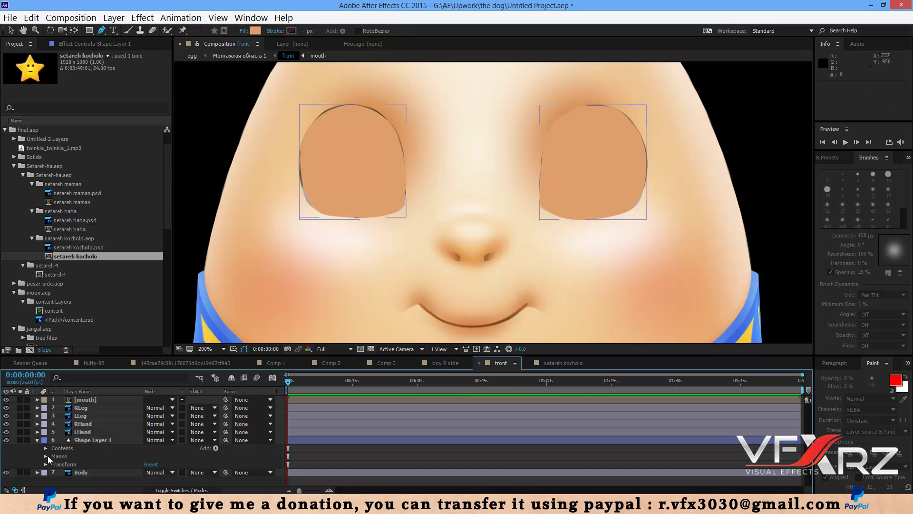
click(48, 455)
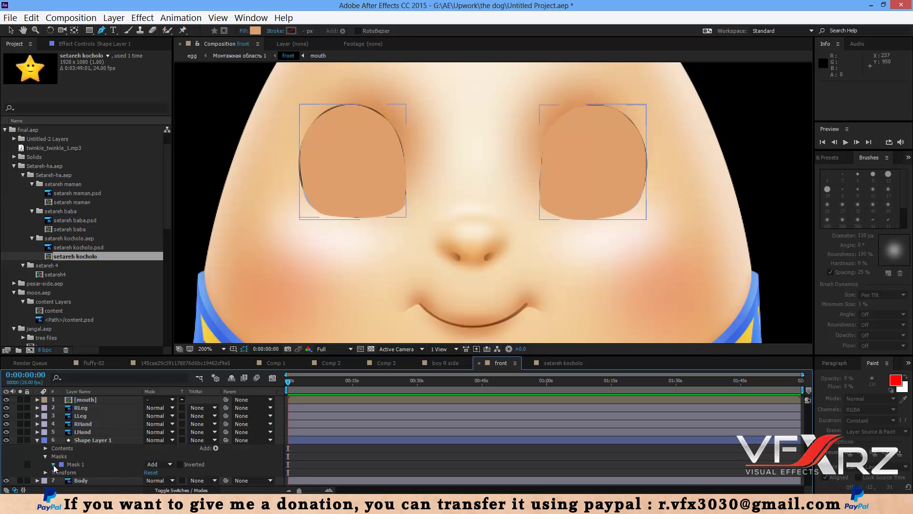
click(53, 464)
scroll(320, 289, down, 1)
scroll(327, 285, down, 1)
scroll(343, 273, up, 1)
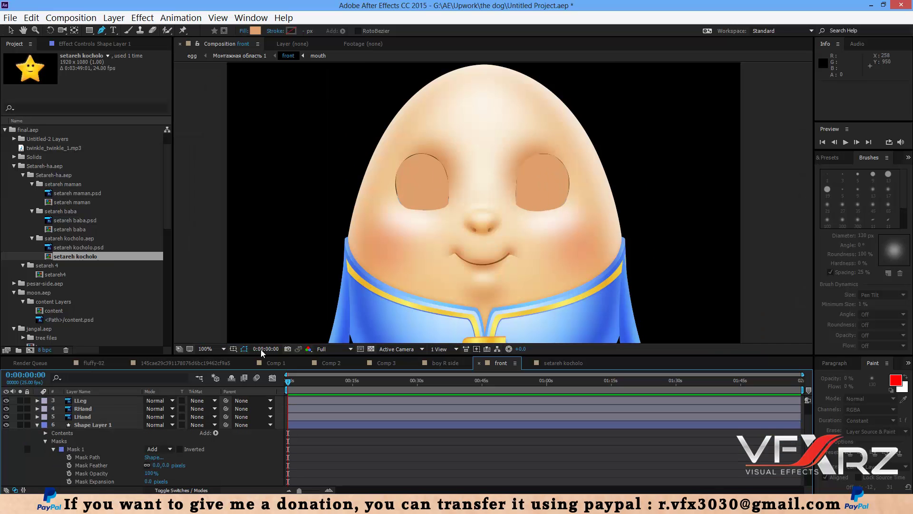
Step: Move Mask 1 up onto the forehead to uncover the eyes, and start keyframing its Mask Path at 0:00:00:00
click(103, 426)
click(78, 450)
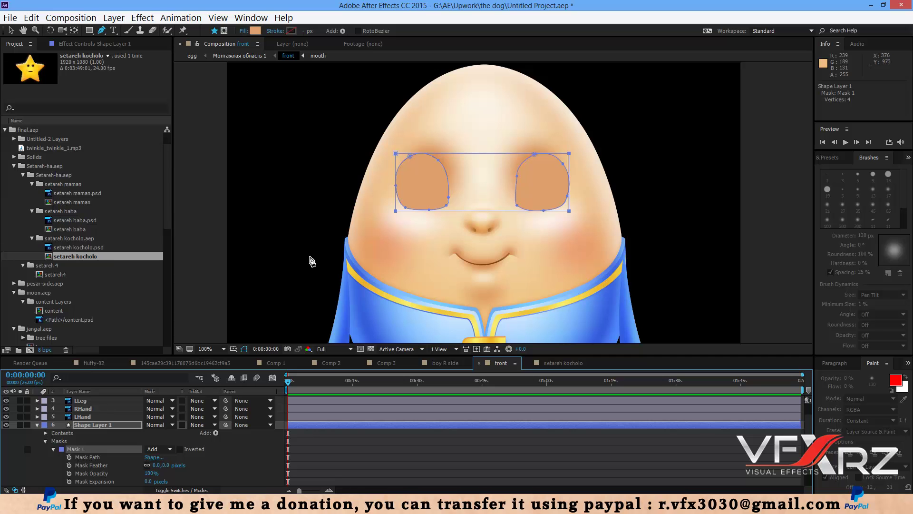
click(11, 31)
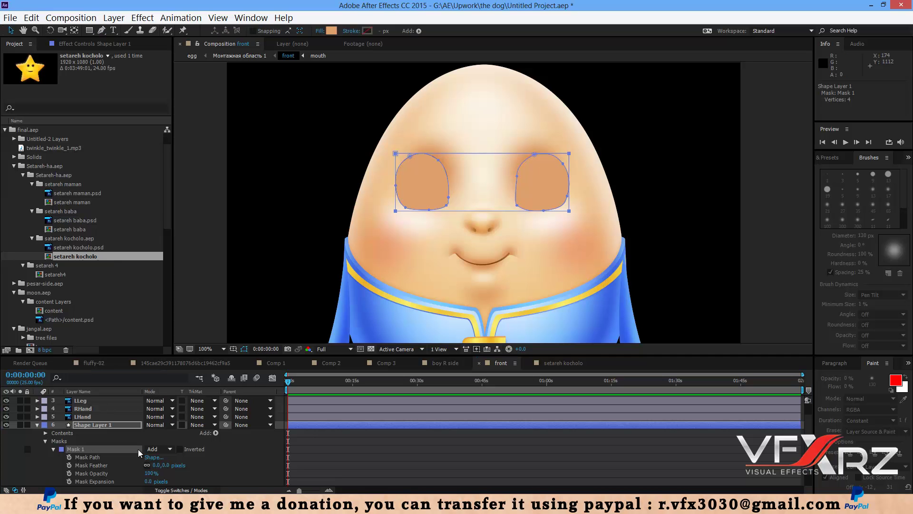
drag(489, 154, 485, 95)
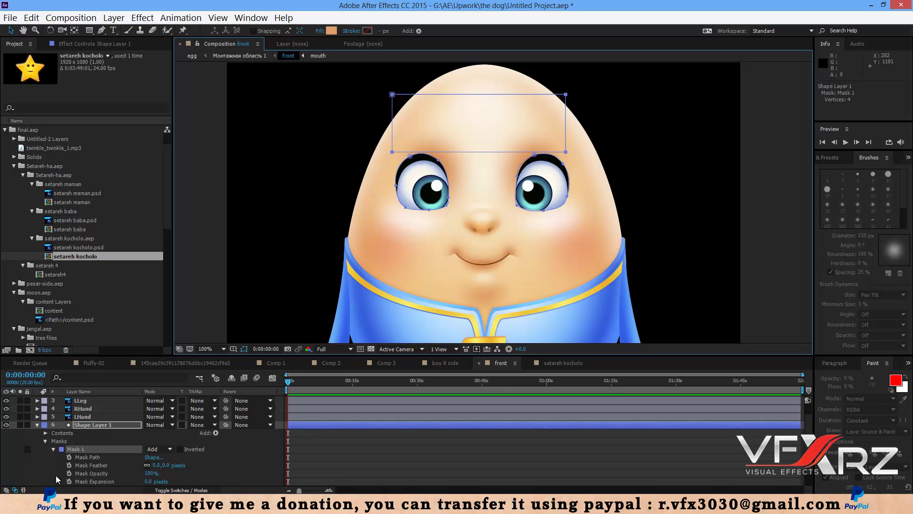
click(69, 458)
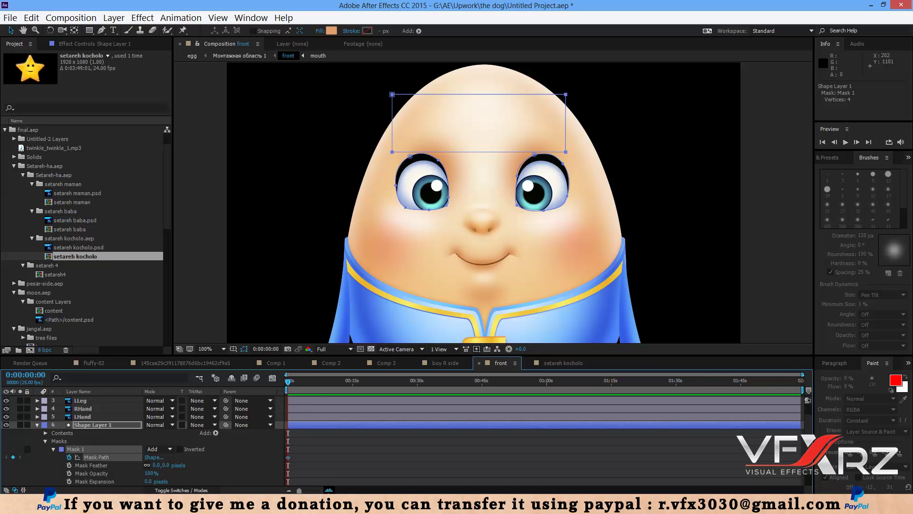
Step: Move Mask 1 down over both eyes at 0:00:00:10, and add a Mask Path keyframe holding it there at 0:00:00:15
click(328, 490)
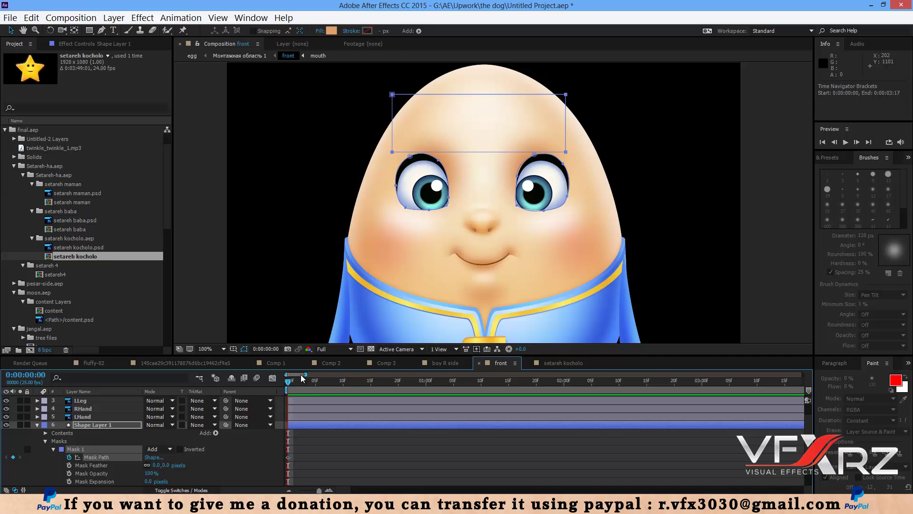
drag(312, 388, 346, 388)
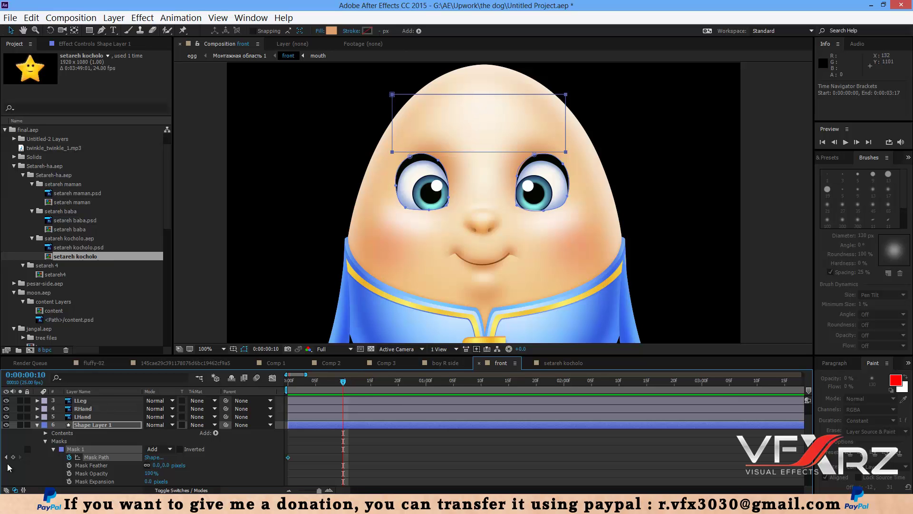
drag(523, 97, 526, 153)
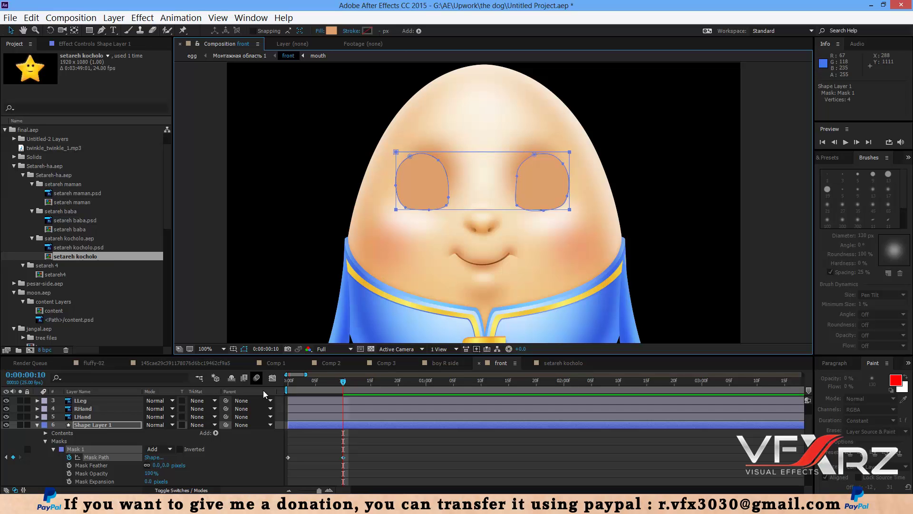
drag(345, 383, 380, 387)
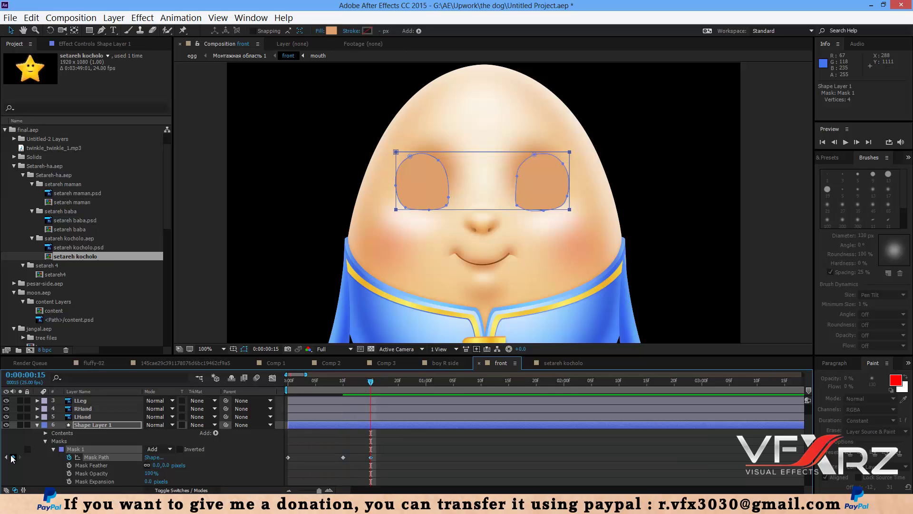
click(11, 456)
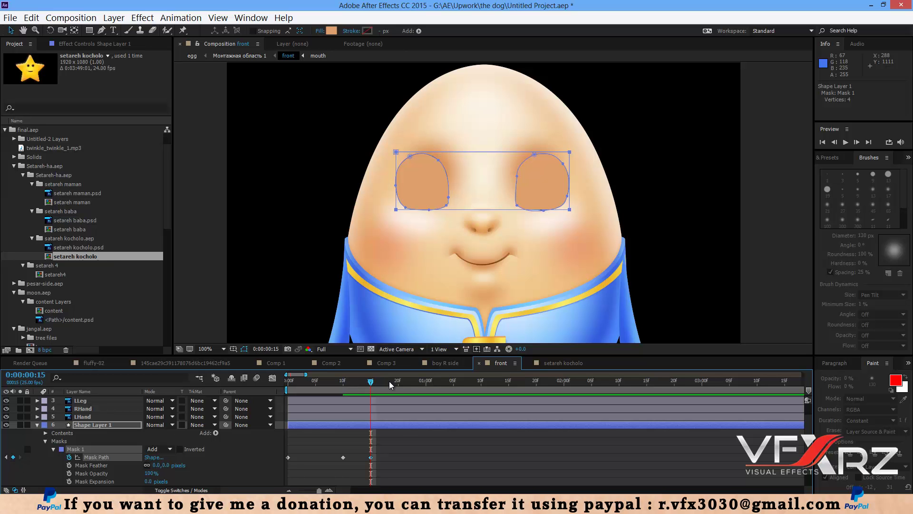
Step: Keyframe Mask 1 at 0:00:01:00, moved back up onto the forehead to reopen the eyes
drag(389, 382, 425, 394)
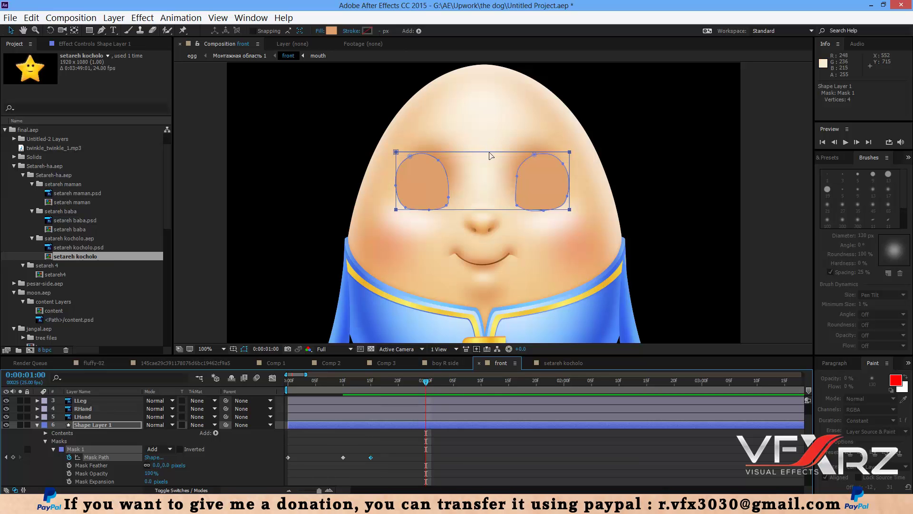
key(alt+shift+m)
drag(485, 155, 484, 99)
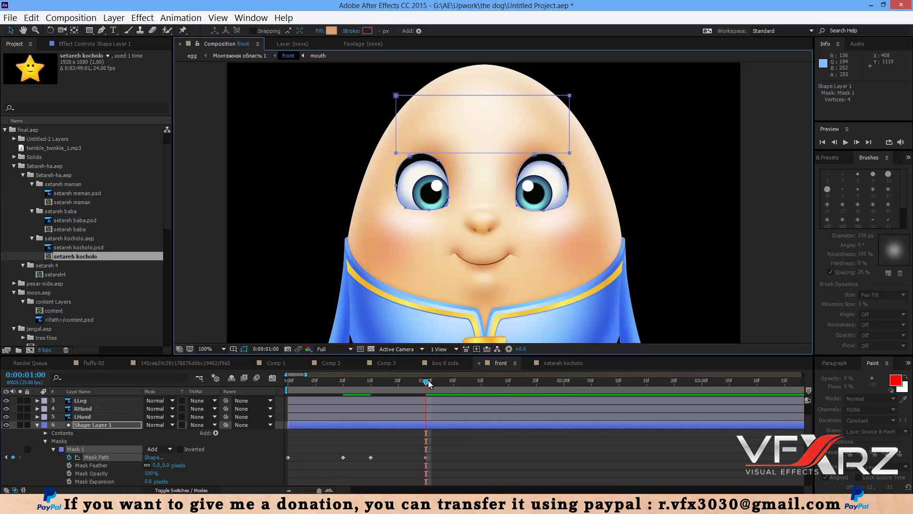
Step: End the work area at 0:00:02:00 and preview the blink
drag(429, 384, 509, 384)
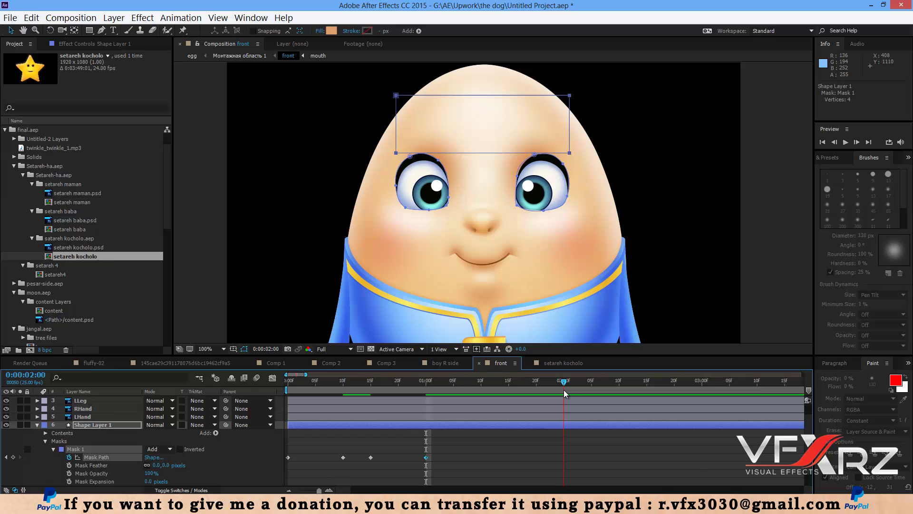
key(n)
key(space)
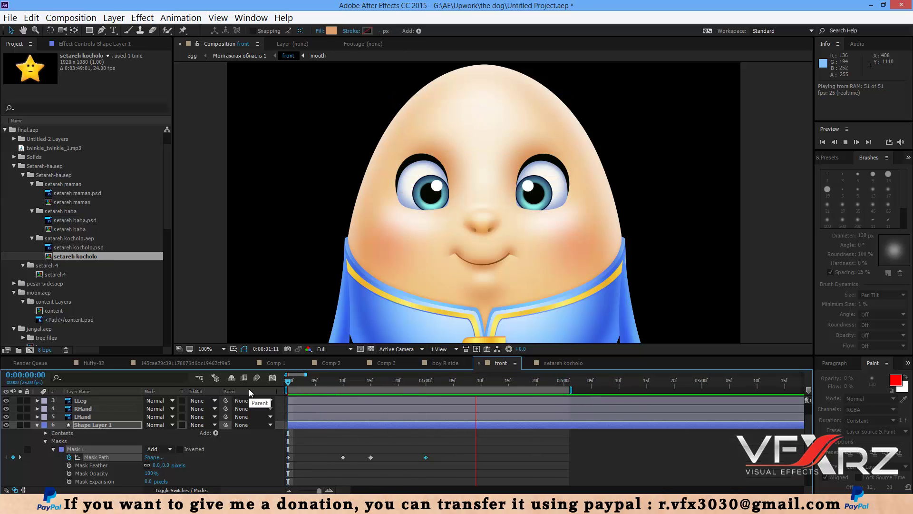
Step: Review the blink's timing at a smaller magnification with the mask deselected, playing the animation from the start
click(425, 381)
key(comma)
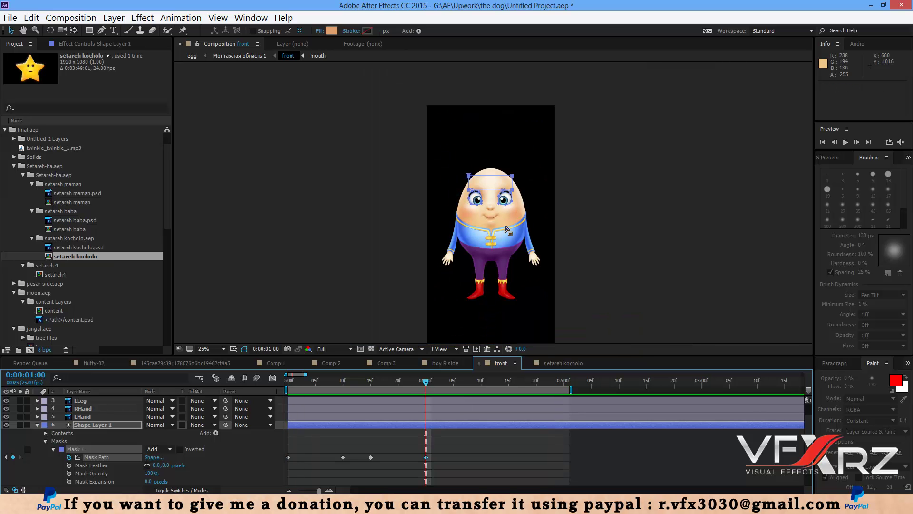
click(374, 458)
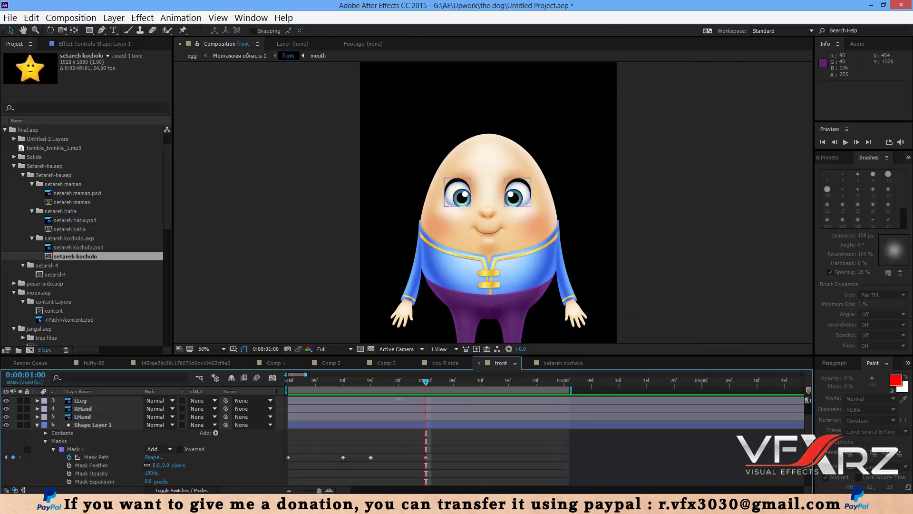
click(288, 381)
key(space)
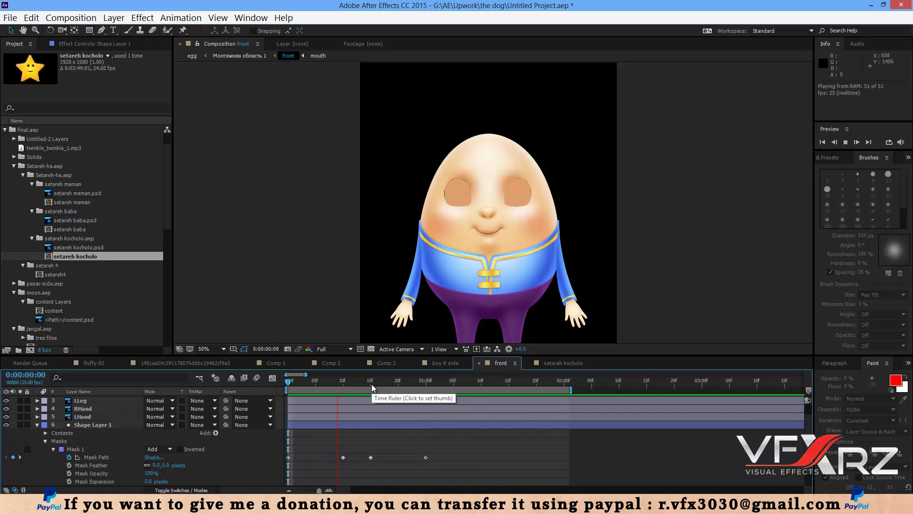
click(348, 383)
key(space)
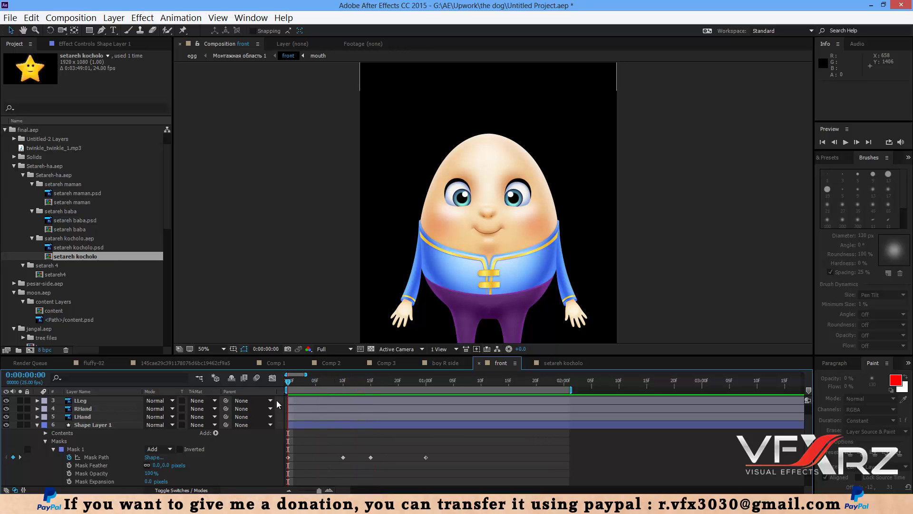
key(space)
Step: Speed up the blink by moving the last three Mask Path keyframes earlier, to about frames 5, 10 and 16, and preview it
drag(438, 460, 369, 455)
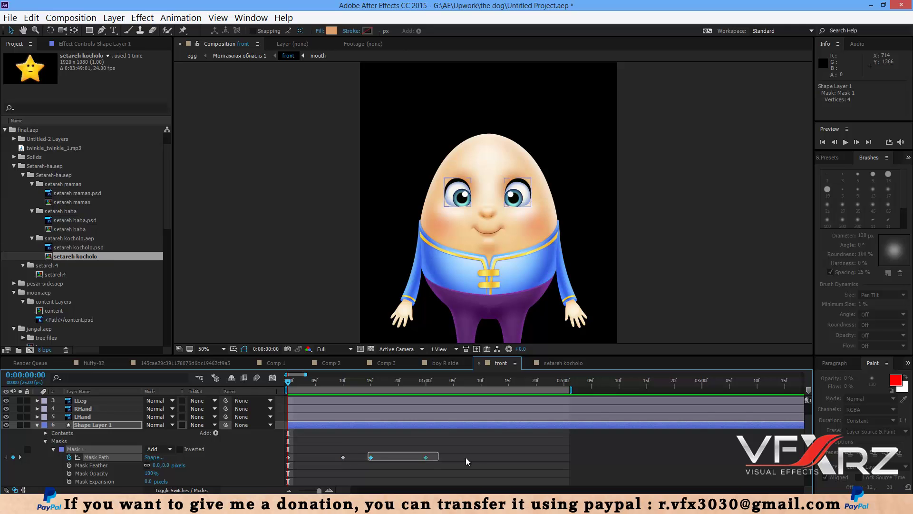
drag(441, 450, 373, 461)
click(398, 457)
key(space)
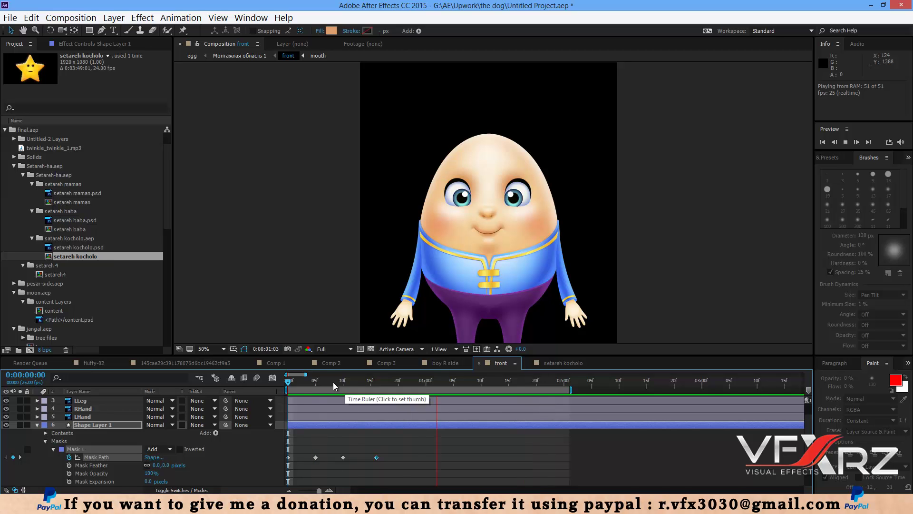
drag(304, 380, 294, 379)
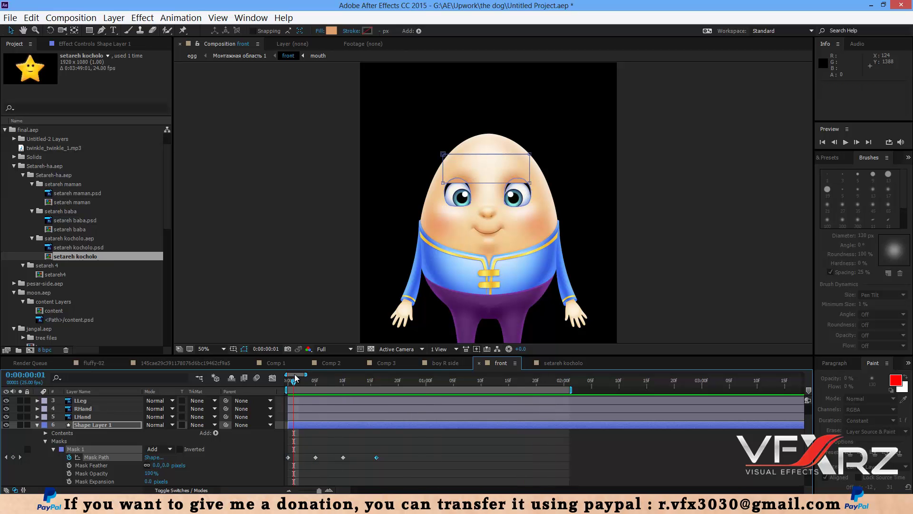